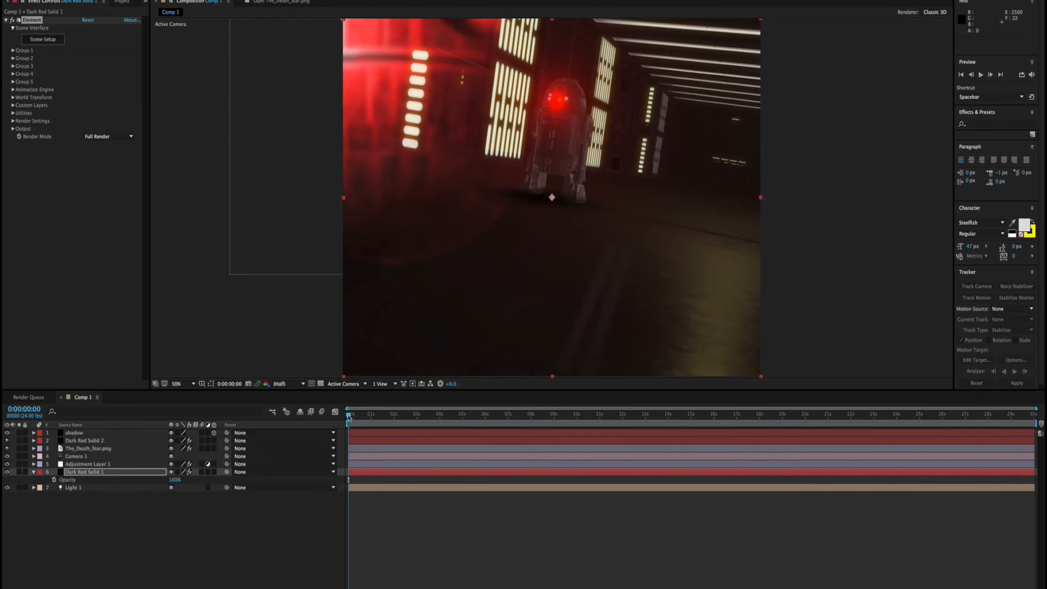
Examine the droid, the shadow beneath its feet and the corridor floor up close in the first frame of Comp 1
{"action": "left_click", "coordinate": [349, 419]}
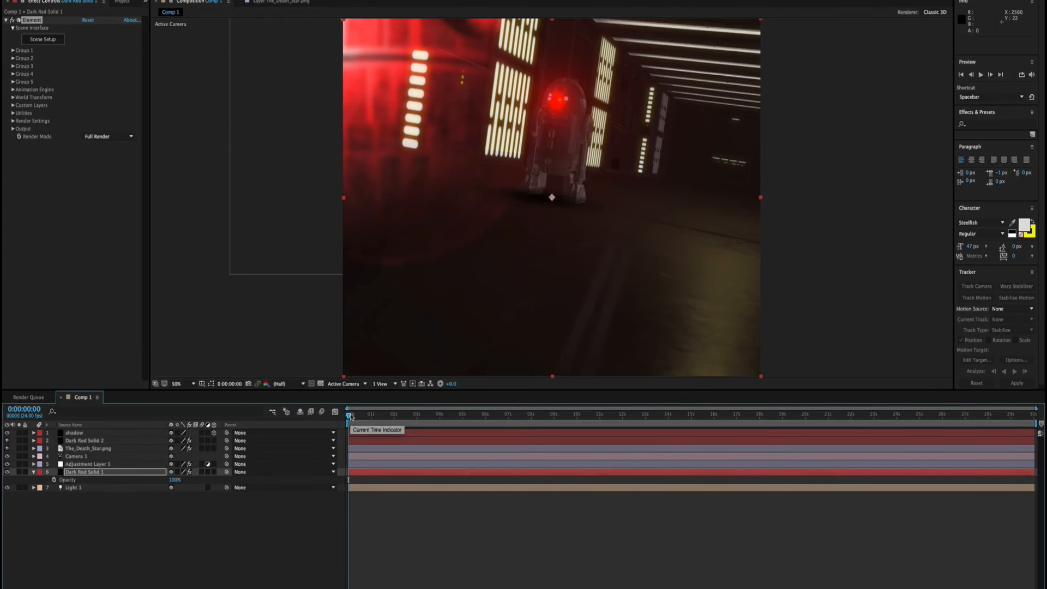
{"action": "left_click_drag", "start_coordinate": [349, 419], "coordinate": [348, 419]}
{"action": "scroll", "coordinate": [547, 168], "scroll_direction": "up", "scroll_amount": 2}
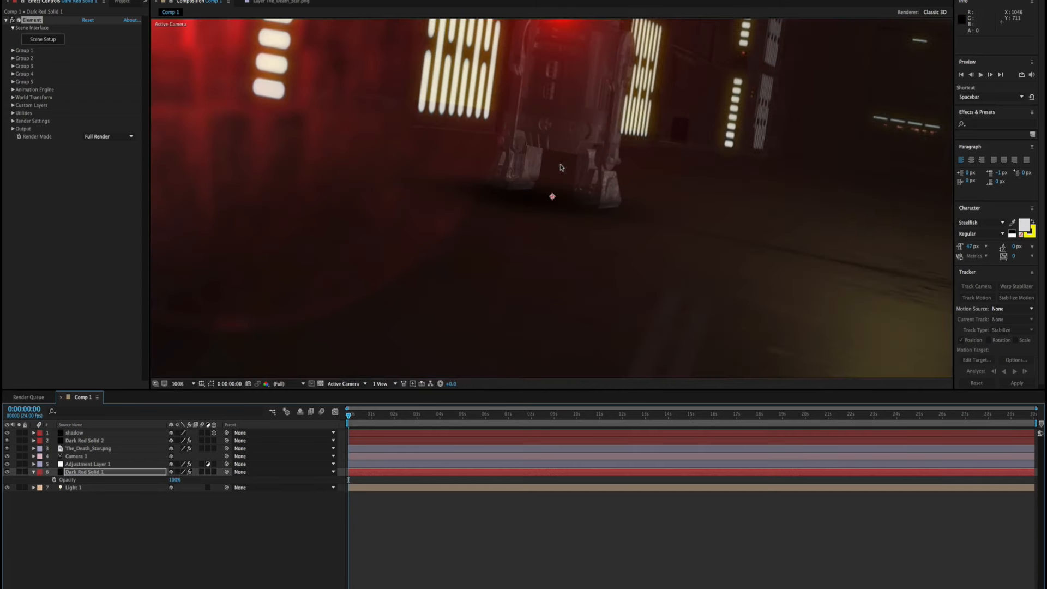
{"action": "left_click_drag", "start_coordinate": [576, 182], "coordinate": [571, 218]}
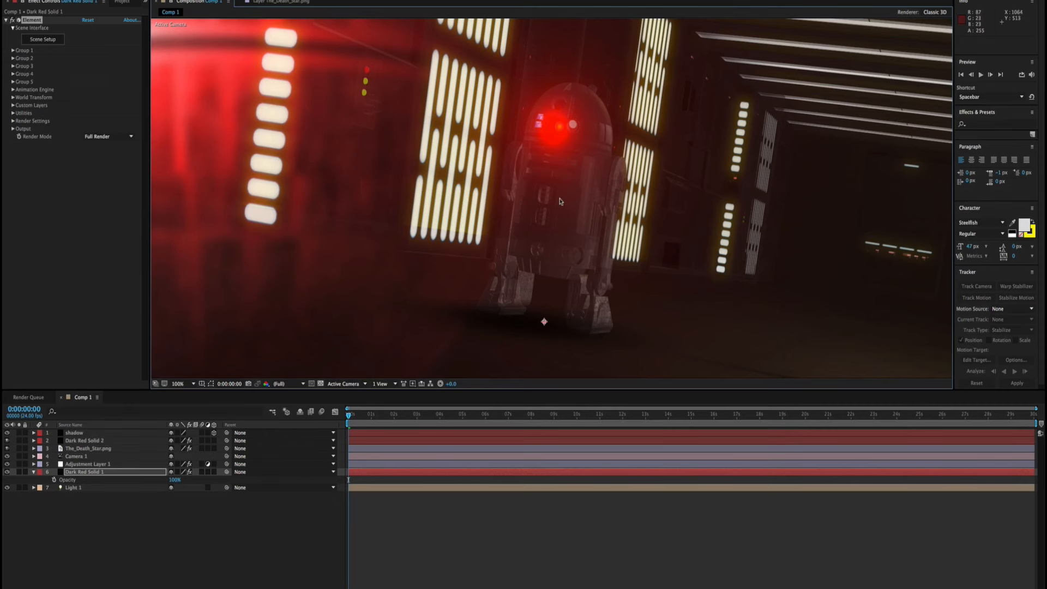
{"action": "left_click_drag", "start_coordinate": [559, 202], "coordinate": [569, 154]}
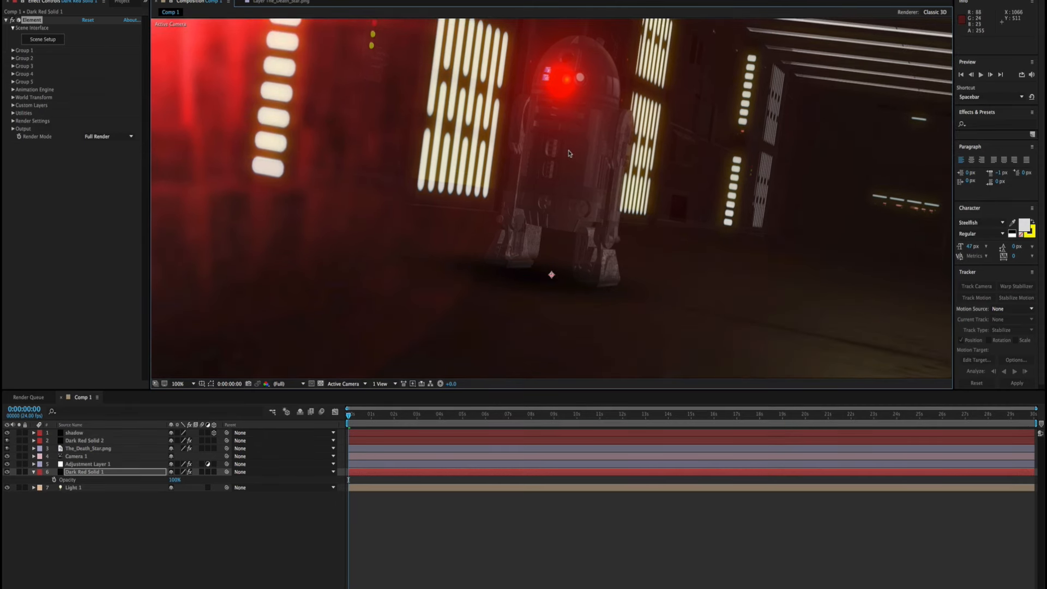
{"action": "scroll", "coordinate": [572, 153], "scroll_direction": "up", "scroll_amount": 1}
{"action": "scroll", "coordinate": [571, 153], "scroll_direction": "down", "scroll_amount": 3}
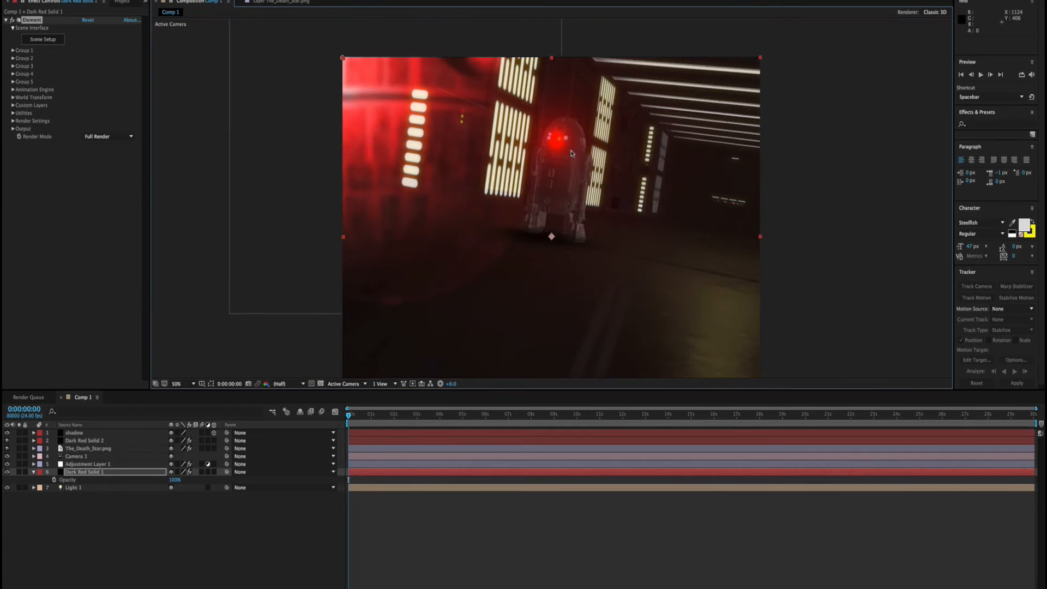
{"action": "left_click_drag", "start_coordinate": [562, 168], "coordinate": [545, 141]}
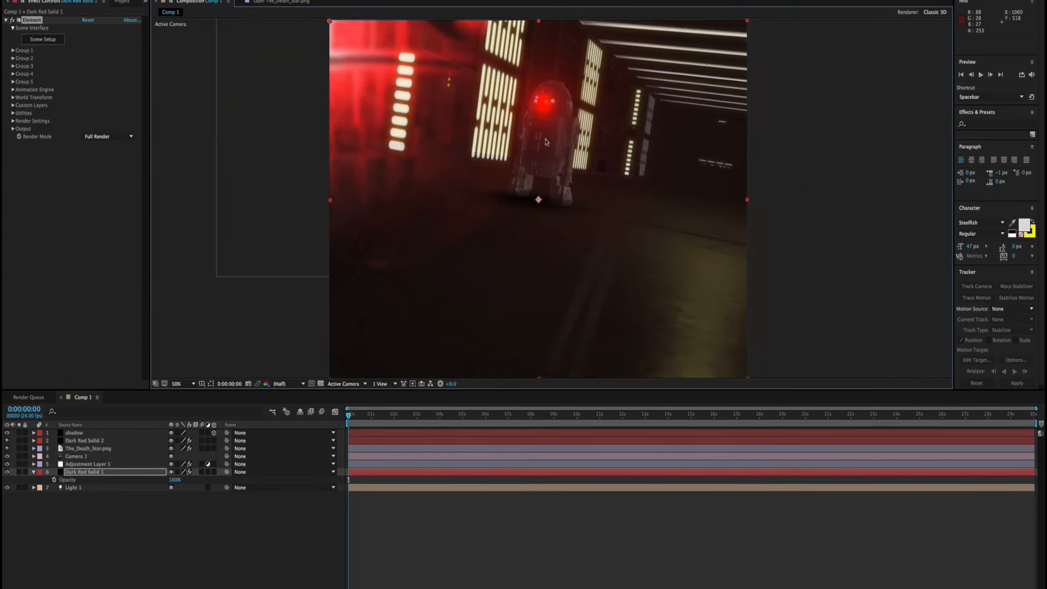
{"action": "scroll", "coordinate": [545, 142], "scroll_direction": "up", "scroll_amount": 2}
{"action": "scroll", "coordinate": [545, 142], "scroll_direction": "down", "scroll_amount": 2}
{"action": "scroll", "coordinate": [545, 142], "scroll_direction": "up", "scroll_amount": 1}
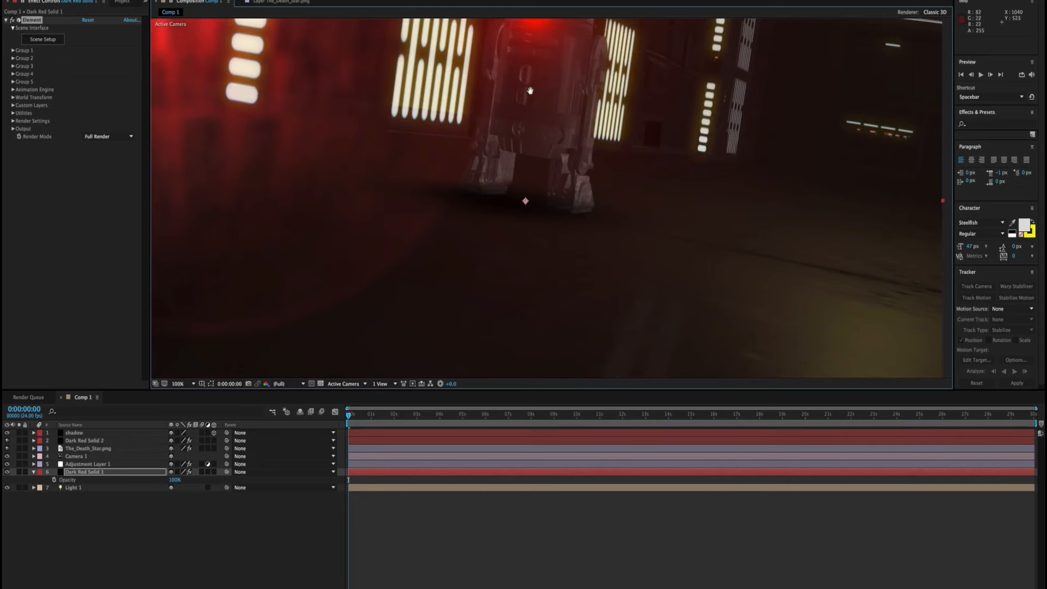
{"action": "left_click_drag", "start_coordinate": [531, 87], "coordinate": [535, 127]}
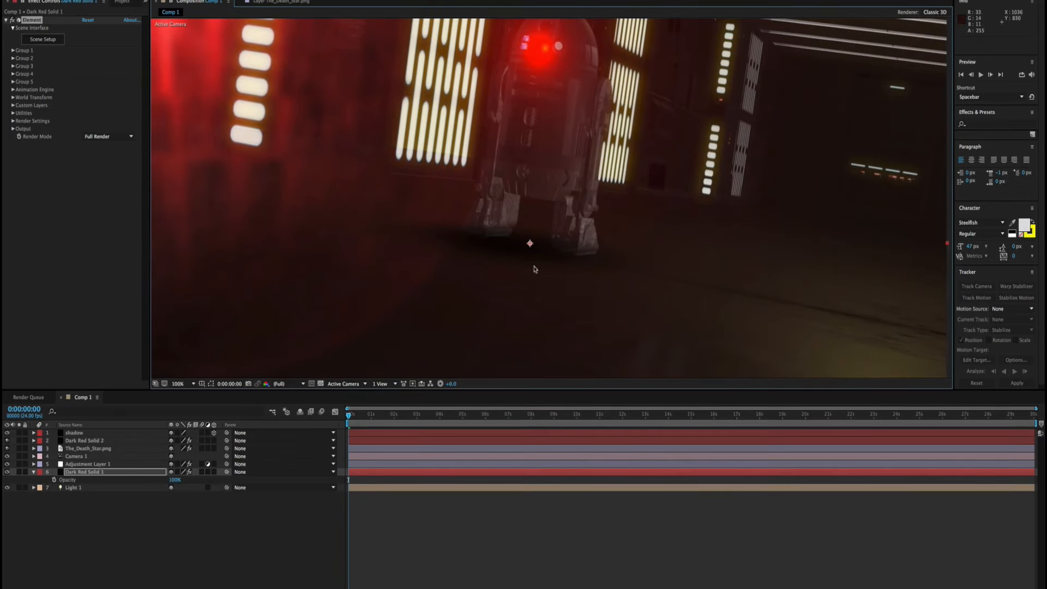
{"action": "scroll", "coordinate": [535, 269], "scroll_direction": "down", "scroll_amount": 1}
{"action": "left_click_drag", "start_coordinate": [537, 260], "coordinate": [525, 239]}
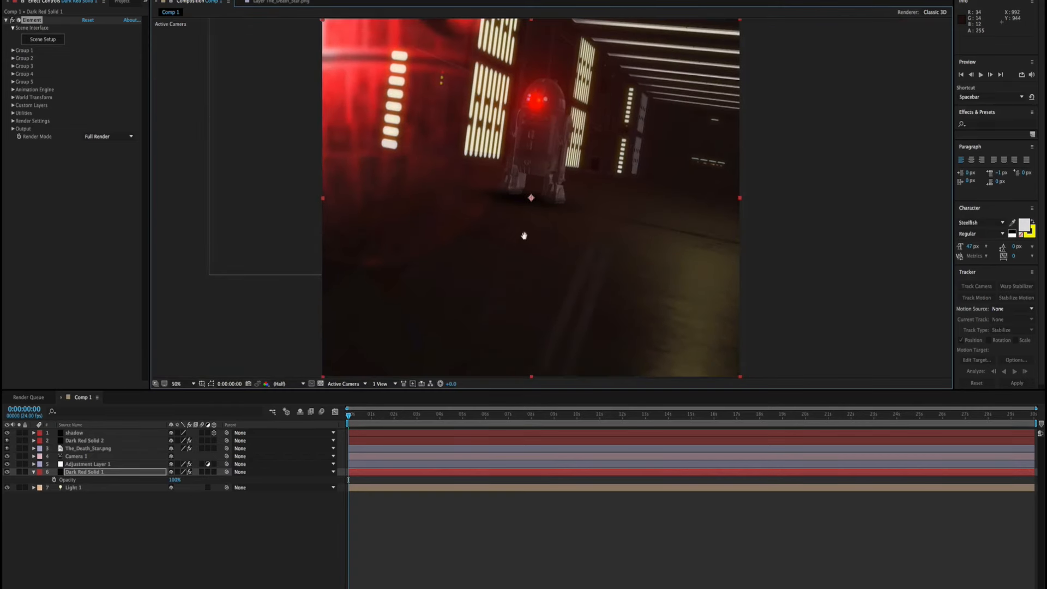
{"action": "key", "text": "slash"}
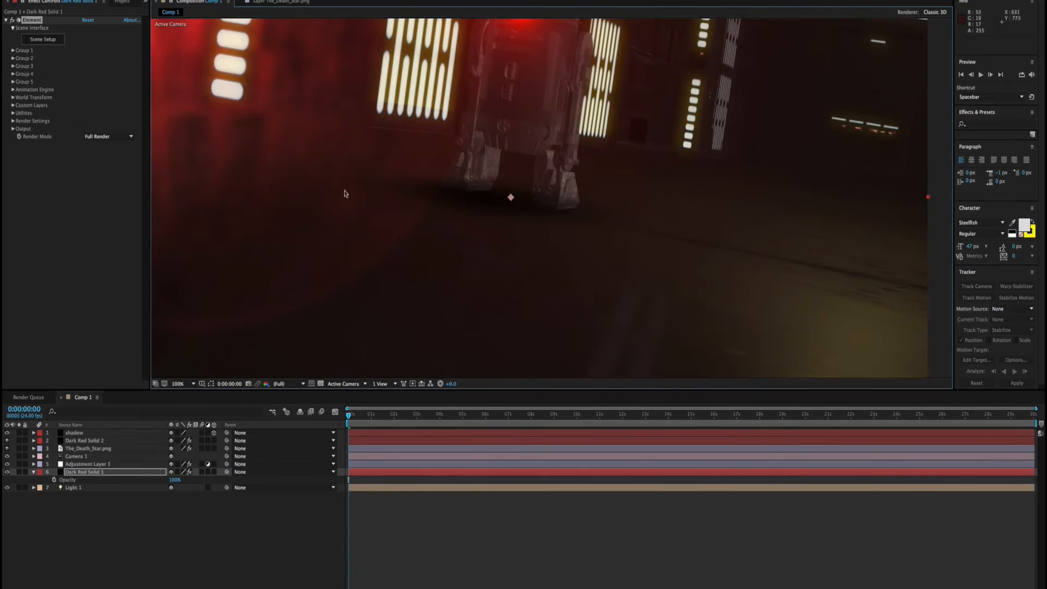
Review the Element scene of Dark Red Solid 1 with the Corridor_Left and Plane Model entries collapsed, orbiting the preview around the droid
{"action": "left_click", "coordinate": [46, 41]}
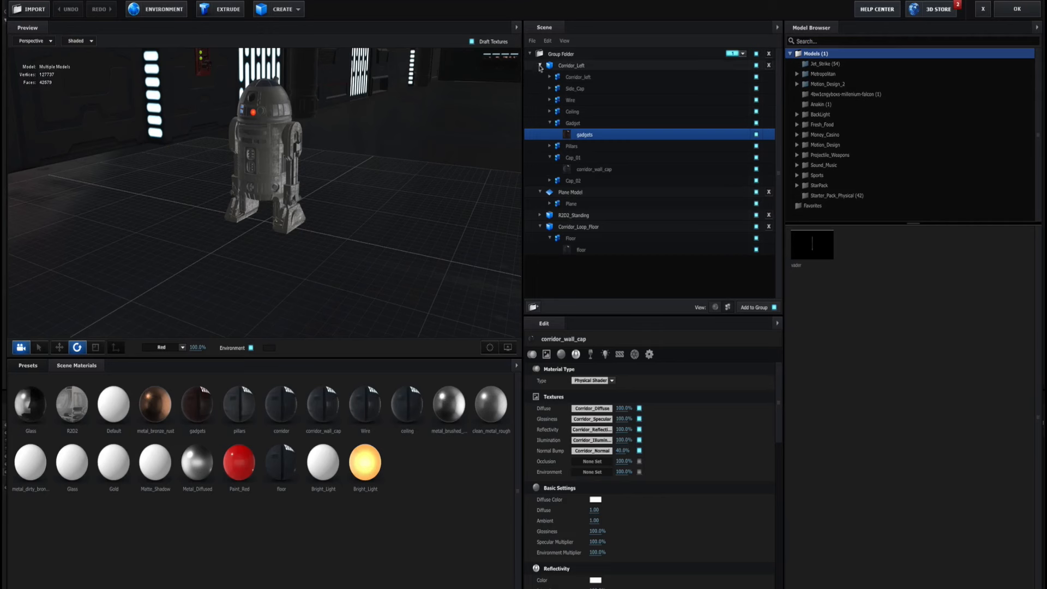
{"action": "left_click", "coordinate": [539, 65]}
{"action": "left_click", "coordinate": [714, 307]}
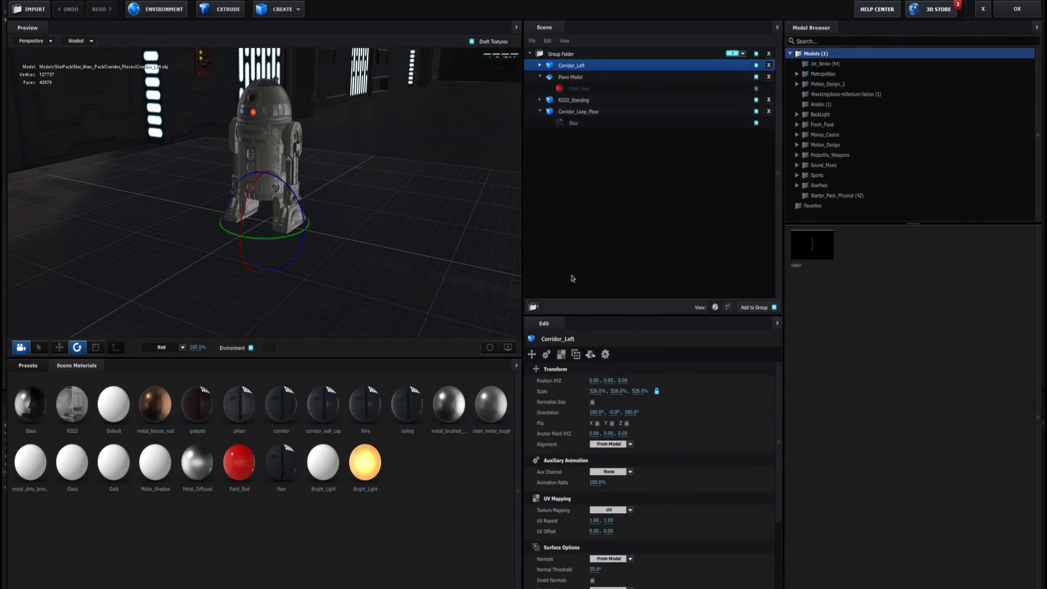
{"action": "left_click", "coordinate": [539, 78]}
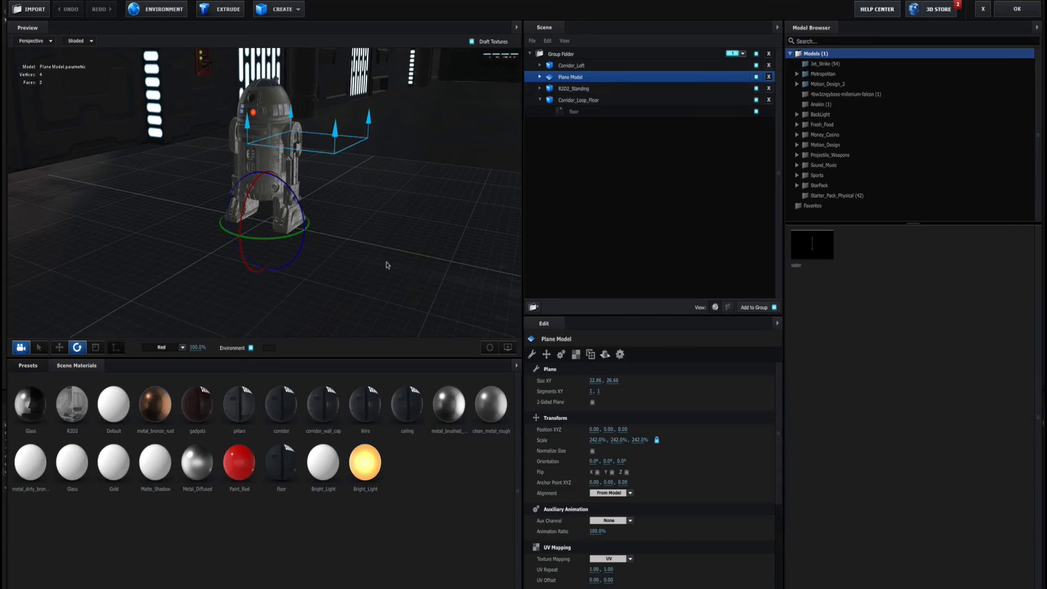
{"action": "left_click_drag", "start_coordinate": [388, 265], "coordinate": [375, 244]}
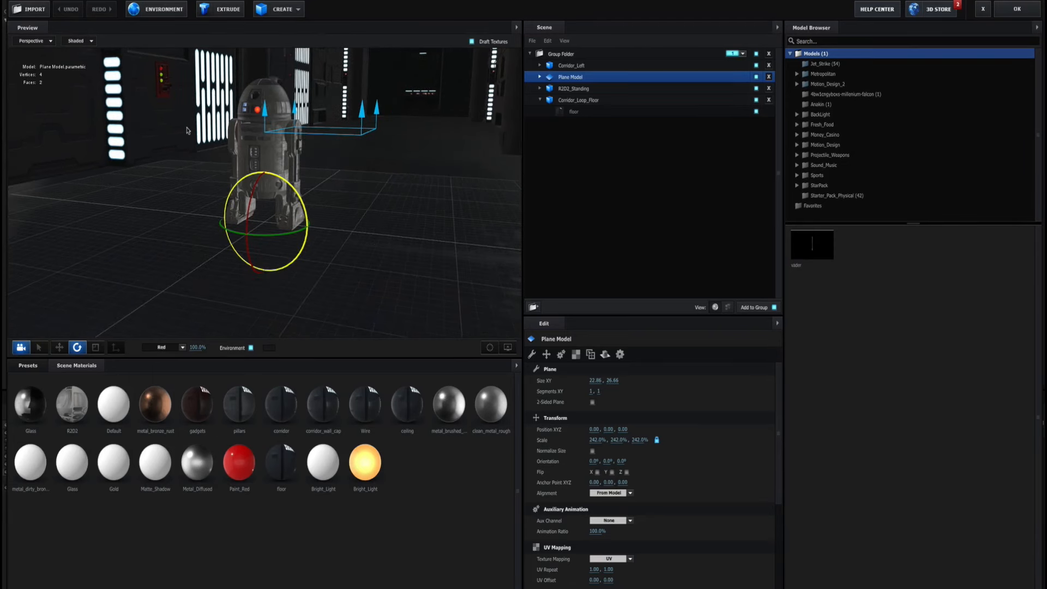
{"action": "left_click", "coordinate": [1016, 8]}
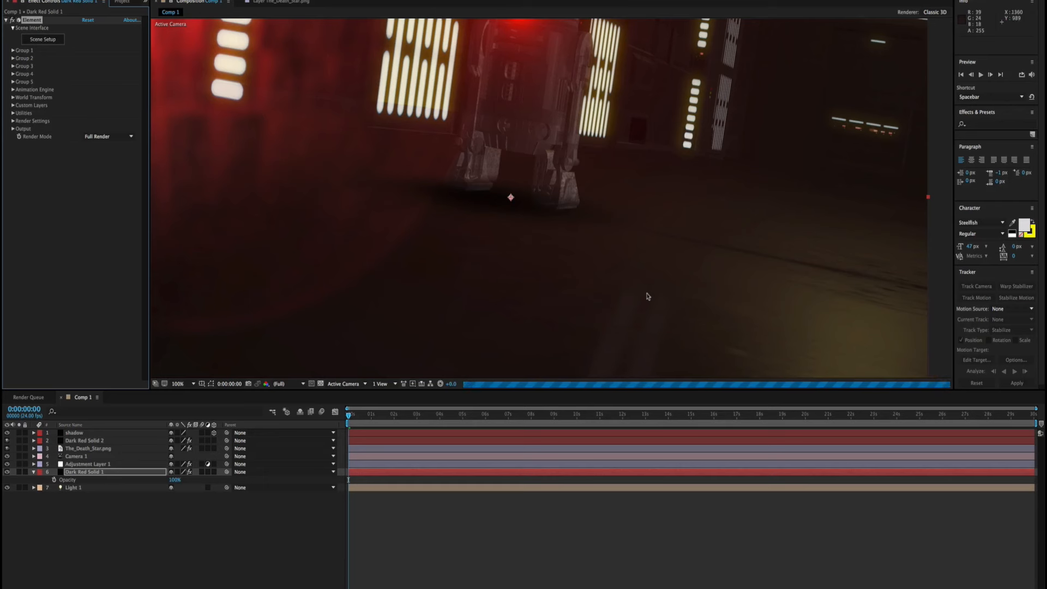
Compare the composition with The_Death_Star.png layer hidden and shown
{"action": "scroll", "coordinate": [661, 289], "scroll_direction": "down", "scroll_amount": 4}
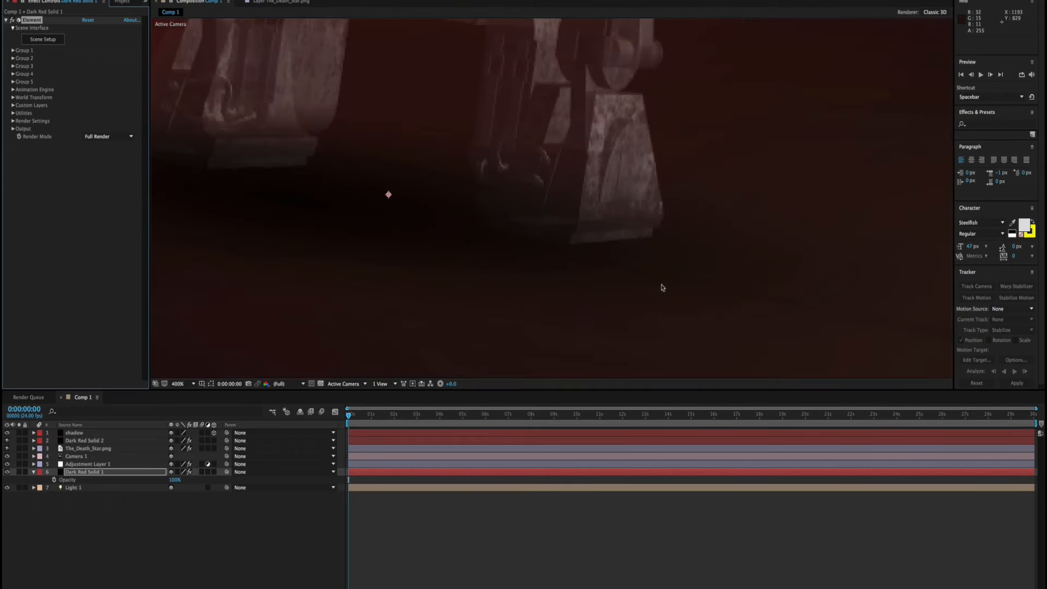
{"action": "scroll", "coordinate": [661, 288], "scroll_direction": "up", "scroll_amount": 2}
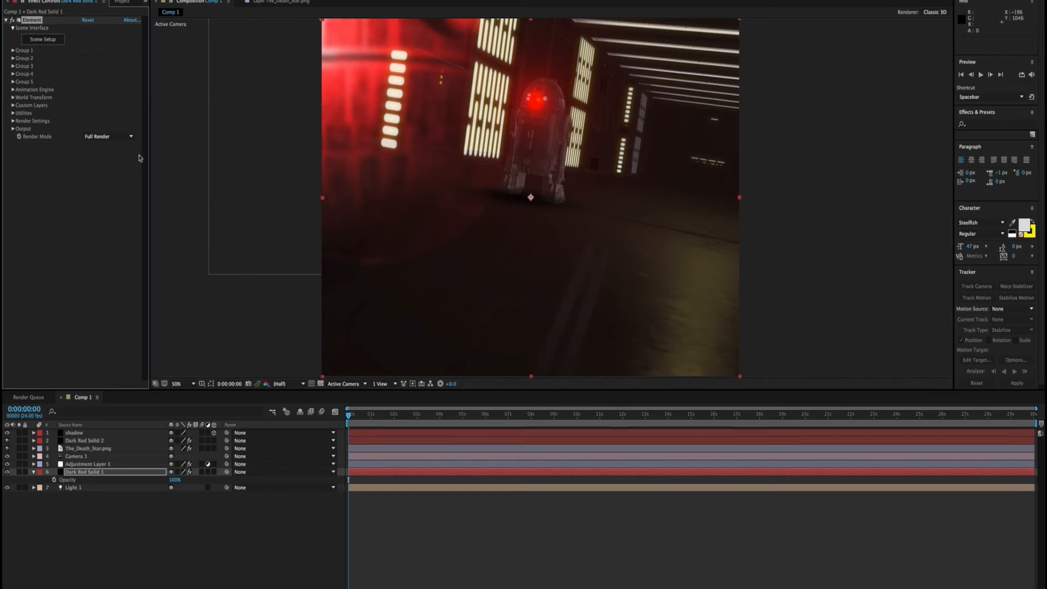
{"action": "left_click", "coordinate": [84, 449]}
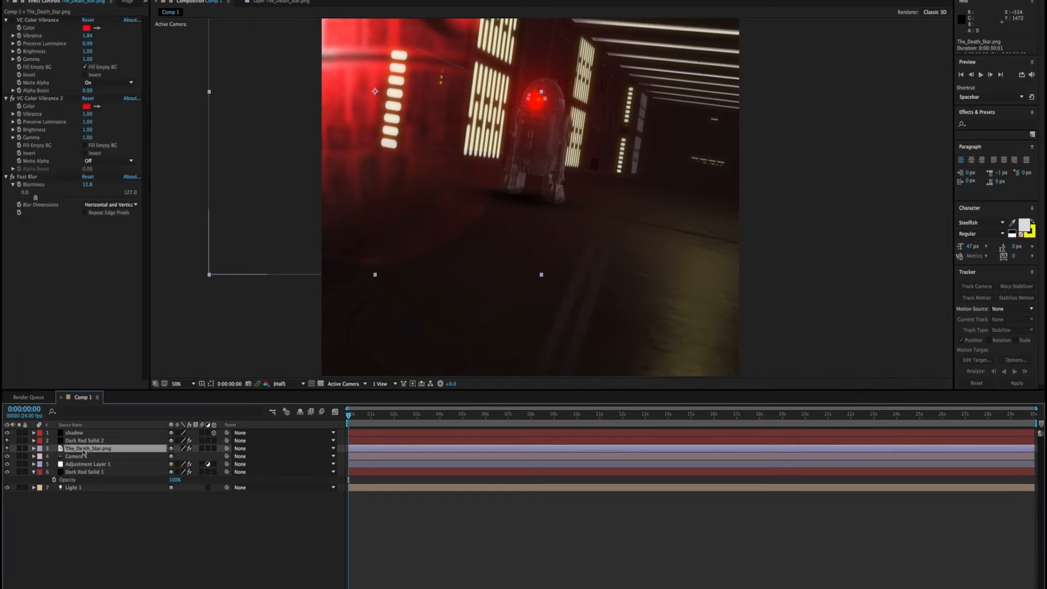
{"action": "left_click", "coordinate": [6, 448]}
{"action": "left_click", "coordinate": [7, 449]}
Lower the Fast Blur blurriness of The_Death_Star.png to 0 for comparison and bring it back up to 10.5
{"action": "left_click_drag", "start_coordinate": [35, 197], "coordinate": [24, 198]}
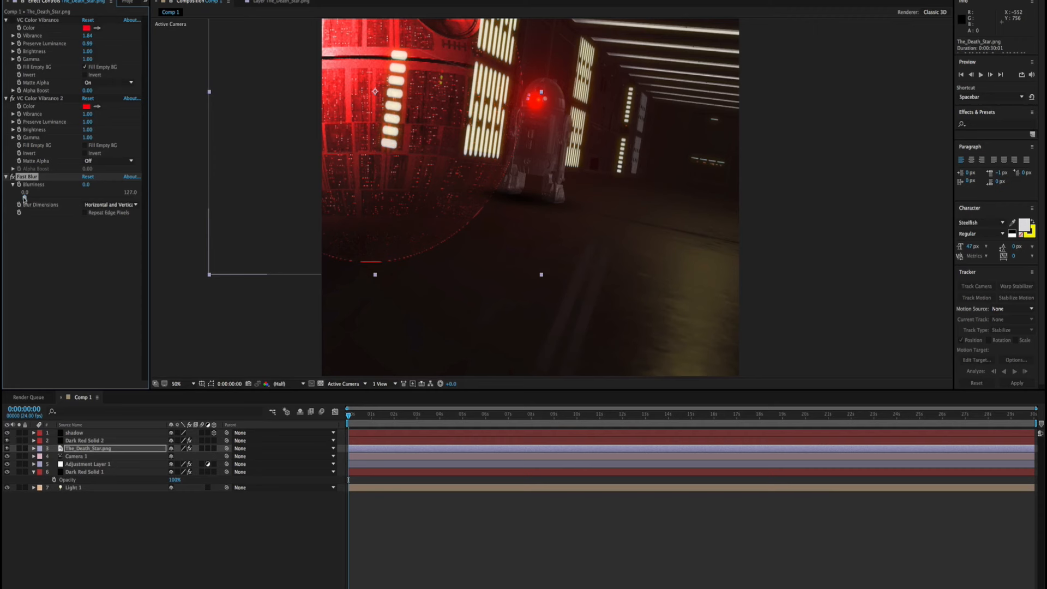
{"action": "left_click_drag", "start_coordinate": [24, 198], "coordinate": [34, 201]}
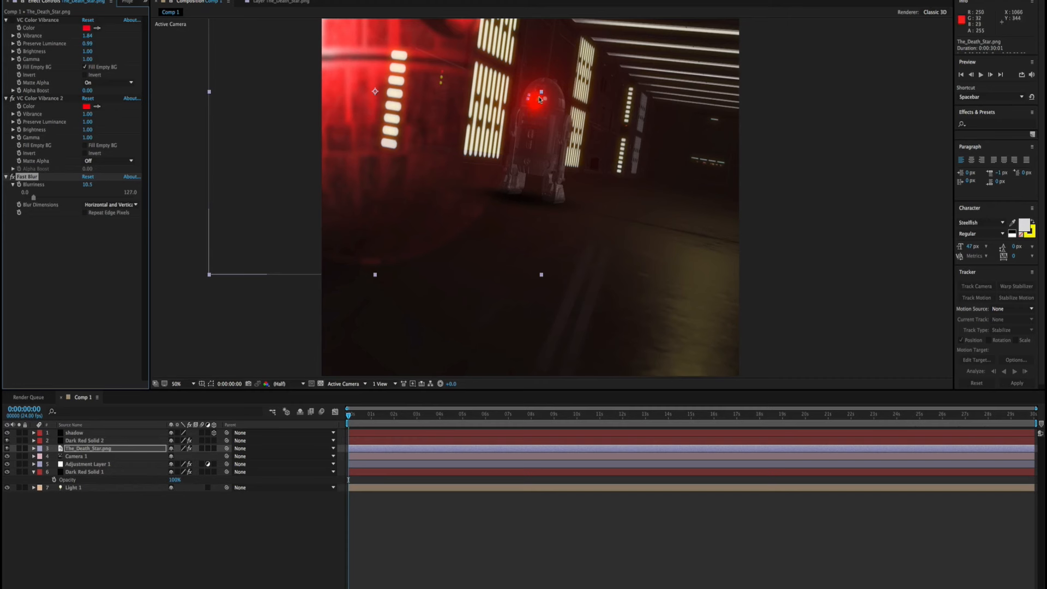
{"action": "left_click", "coordinate": [241, 355]}
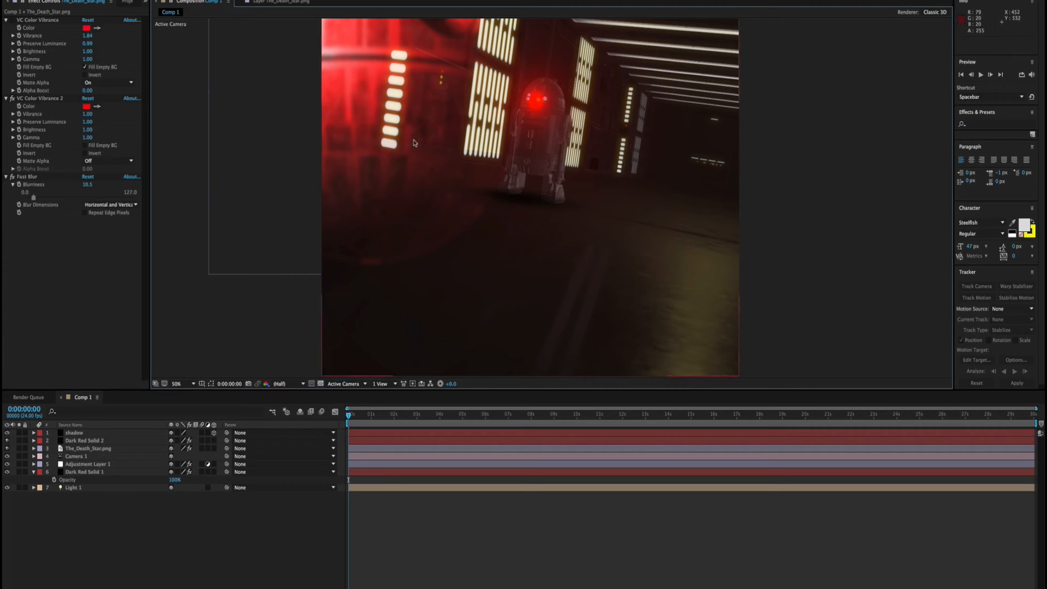
Inspect the Dark Red Solid 1, shadow and Light 1 layers one after another in the composition
{"action": "left_click", "coordinate": [75, 472]}
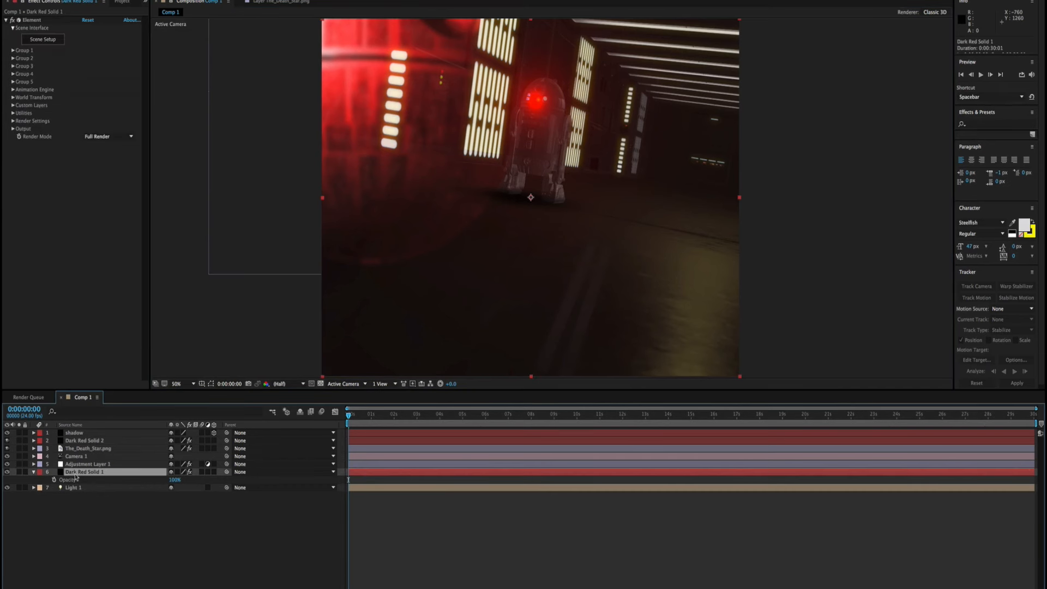
{"action": "left_click", "coordinate": [80, 434]}
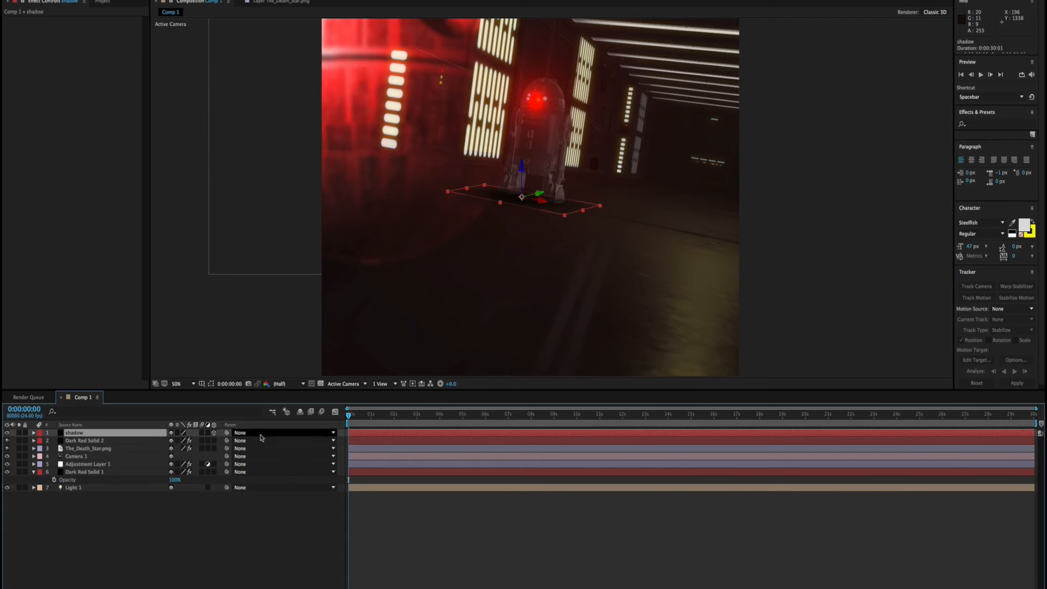
{"action": "left_click", "coordinate": [214, 432]}
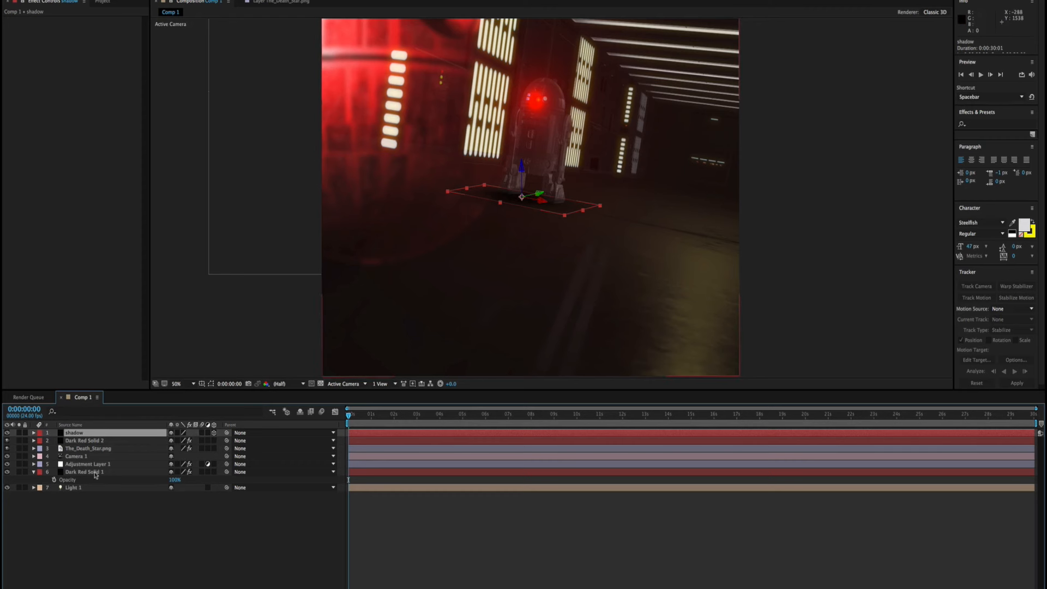
{"action": "left_click", "coordinate": [69, 489]}
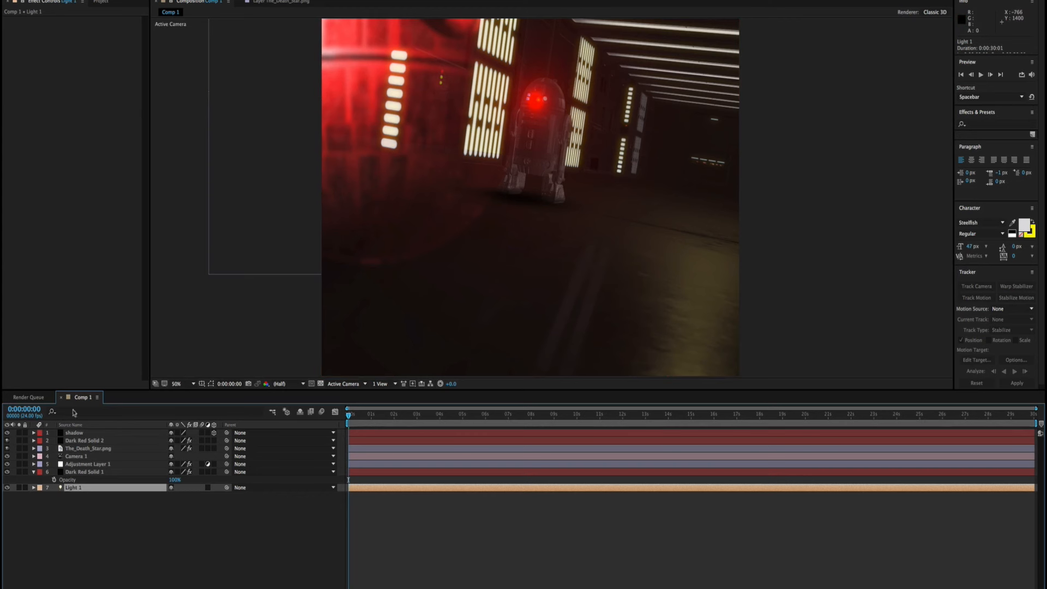
Try the None transfer mode for CC Light Rays on Dark Red Solid 2 and return it to Screen
{"action": "left_click", "coordinate": [41, 442]}
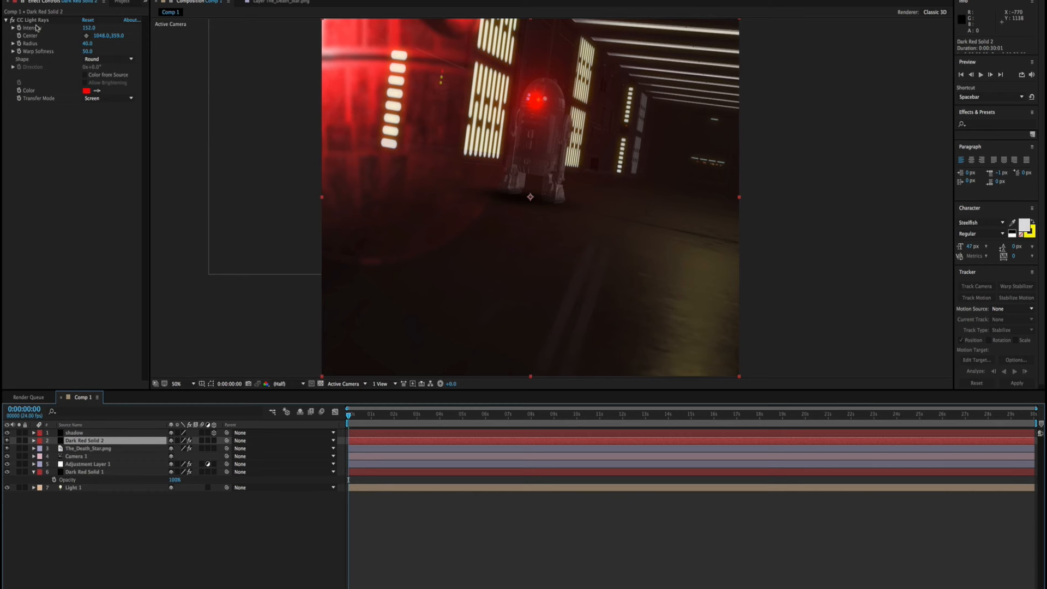
{"action": "left_click", "coordinate": [98, 102]}
{"action": "left_click", "coordinate": [97, 109]}
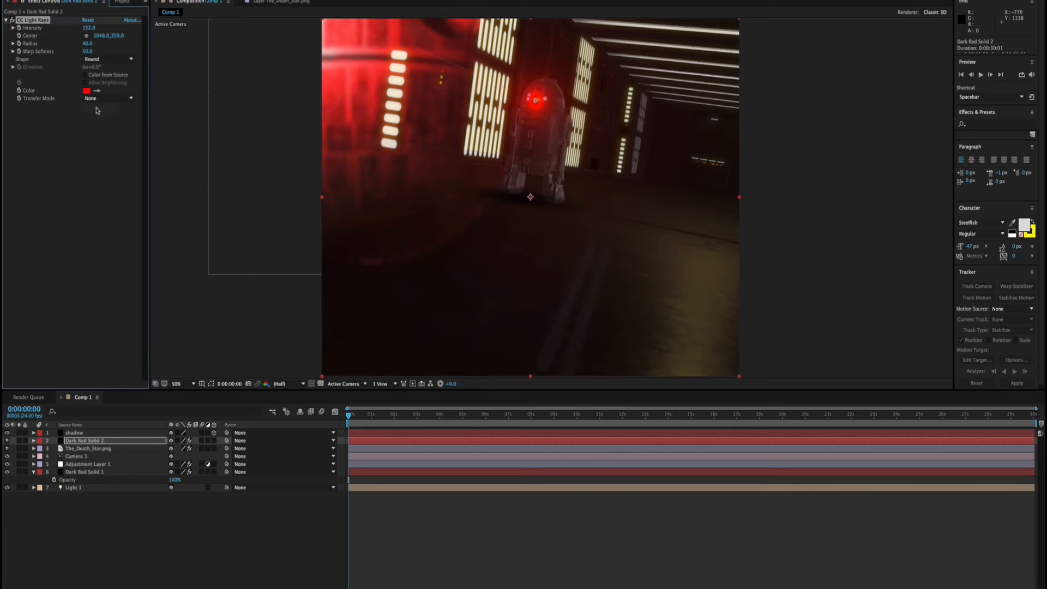
{"action": "left_click", "coordinate": [97, 99]}
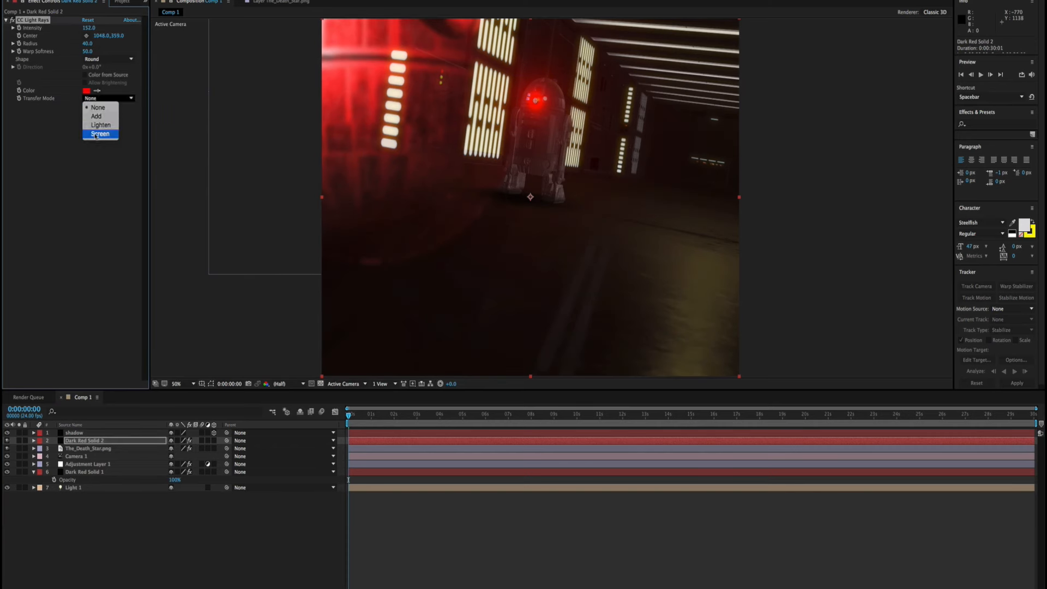
{"action": "left_click", "coordinate": [97, 135]}
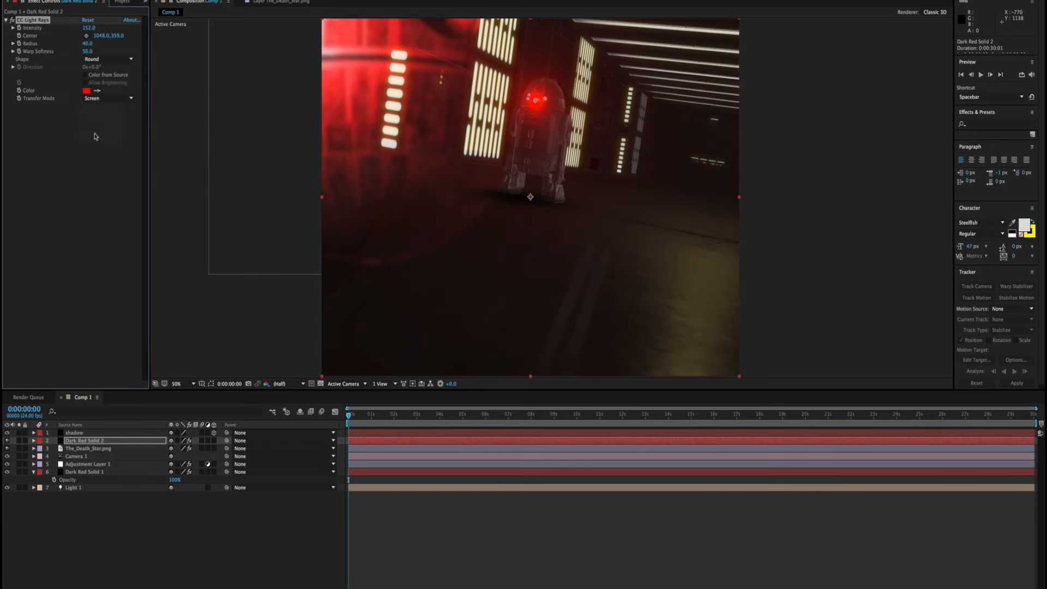
Move the CC Light Rays center of Dark Red Solid 2 over the droid's eye to 1064, 351
{"action": "left_click", "coordinate": [113, 60]}
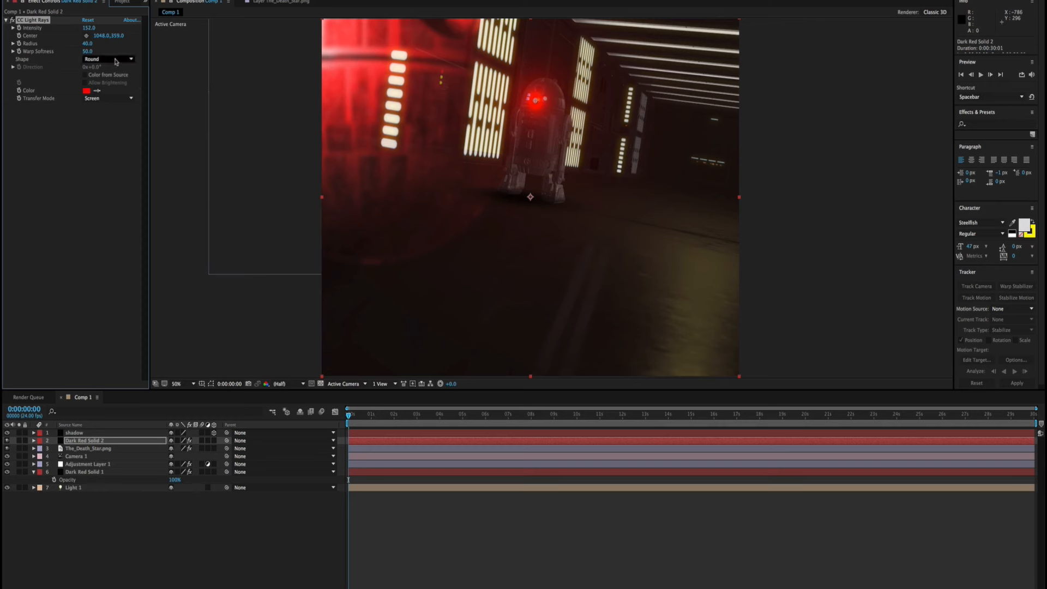
{"action": "left_click", "coordinate": [83, 154]}
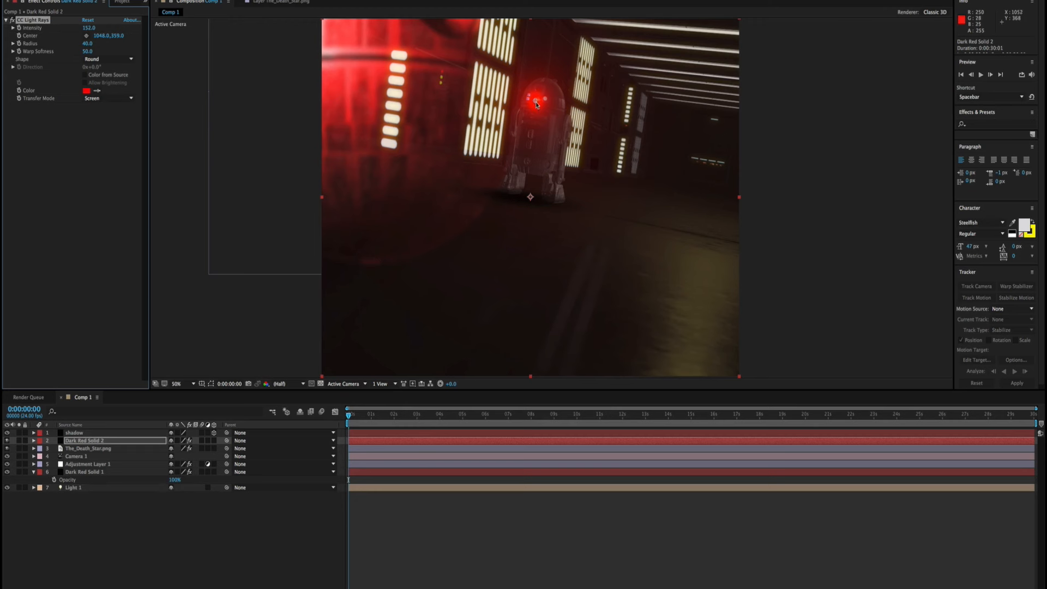
{"action": "mouse_move", "coordinate": [539, 102]}
{"action": "left_mouse_down"}
{"action": "mouse_move", "coordinate": [549, 120]}
{"action": "mouse_move", "coordinate": [538, 102]}
{"action": "left_mouse_up"}
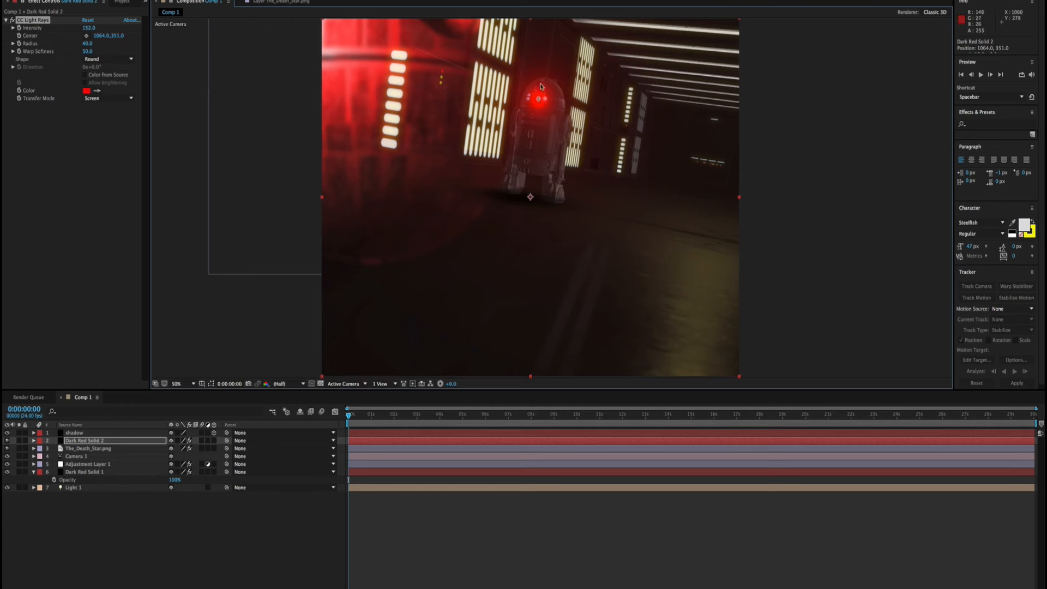
{"action": "left_click", "coordinate": [275, 311]}
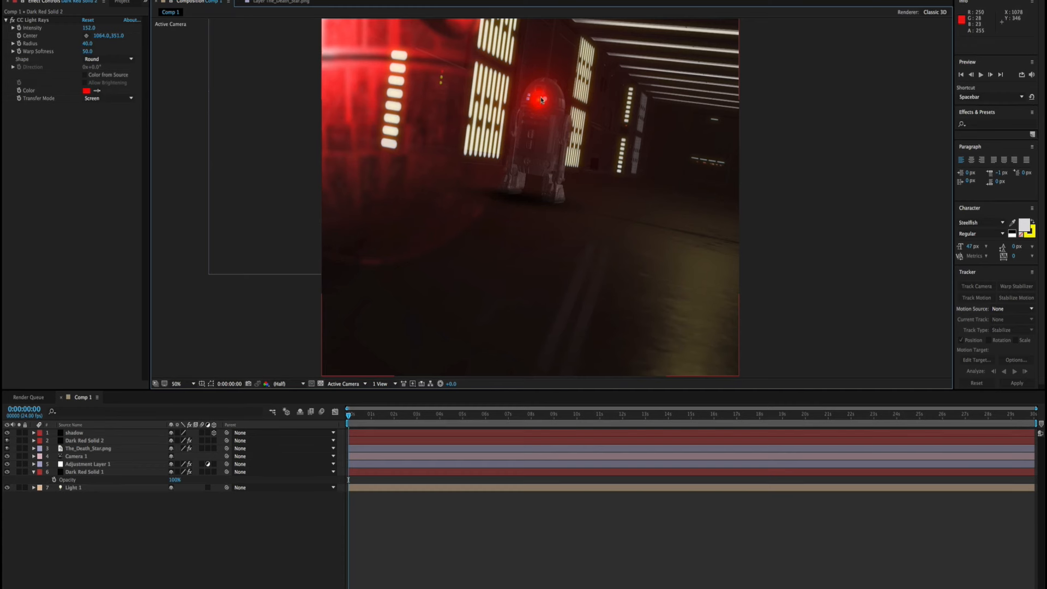
Open the Element scene of Dark Red Solid 1, expand the Plane Model's material and browse the Star_Wars_Pack down to Corridor_Pieces
{"action": "left_click", "coordinate": [76, 472]}
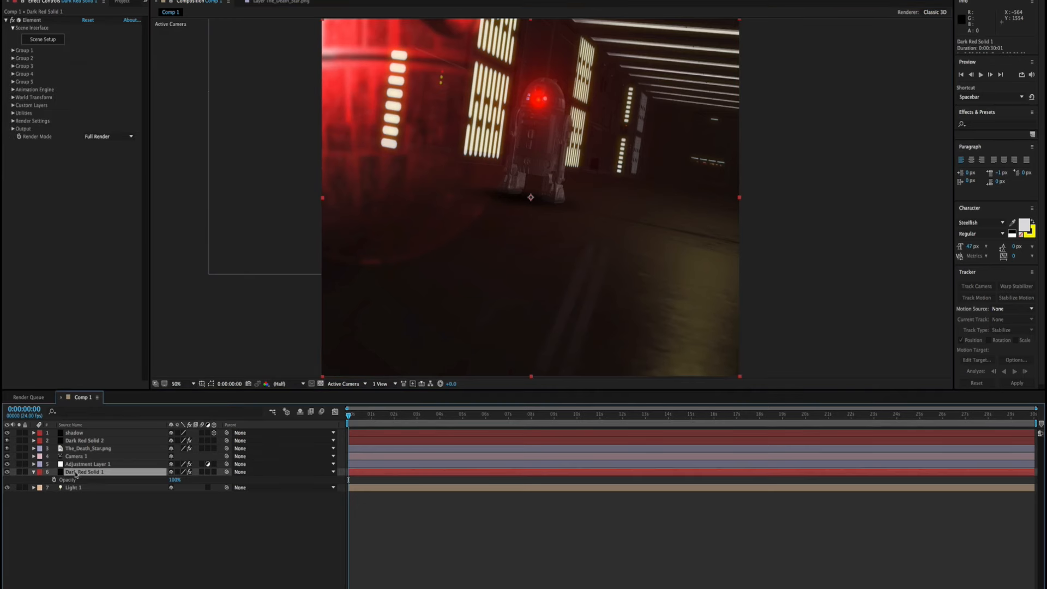
{"action": "left_click", "coordinate": [46, 41]}
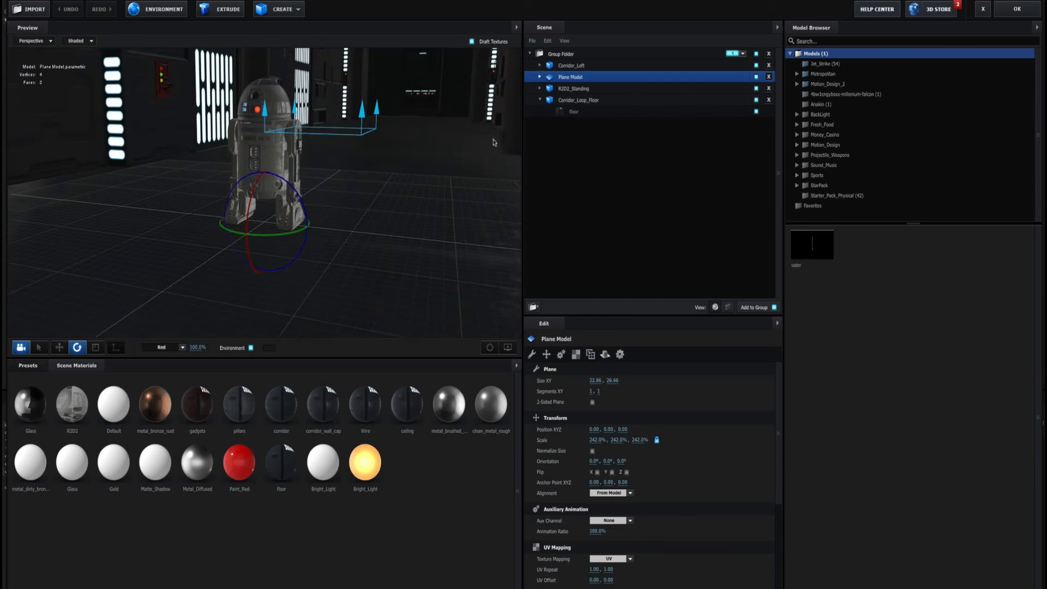
{"action": "left_click", "coordinate": [540, 77]}
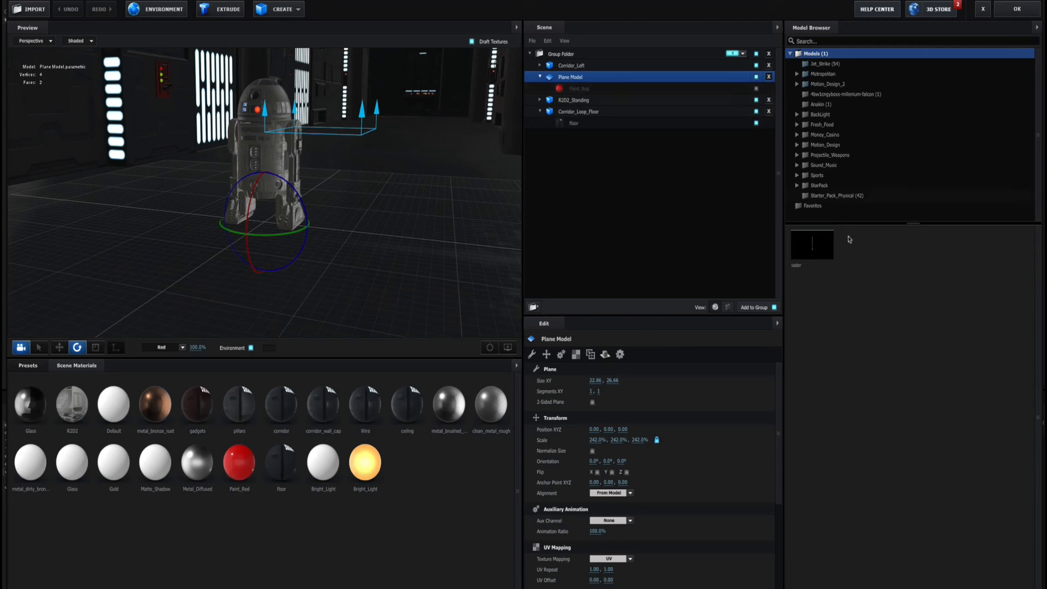
{"action": "double_click", "coordinate": [820, 185]}
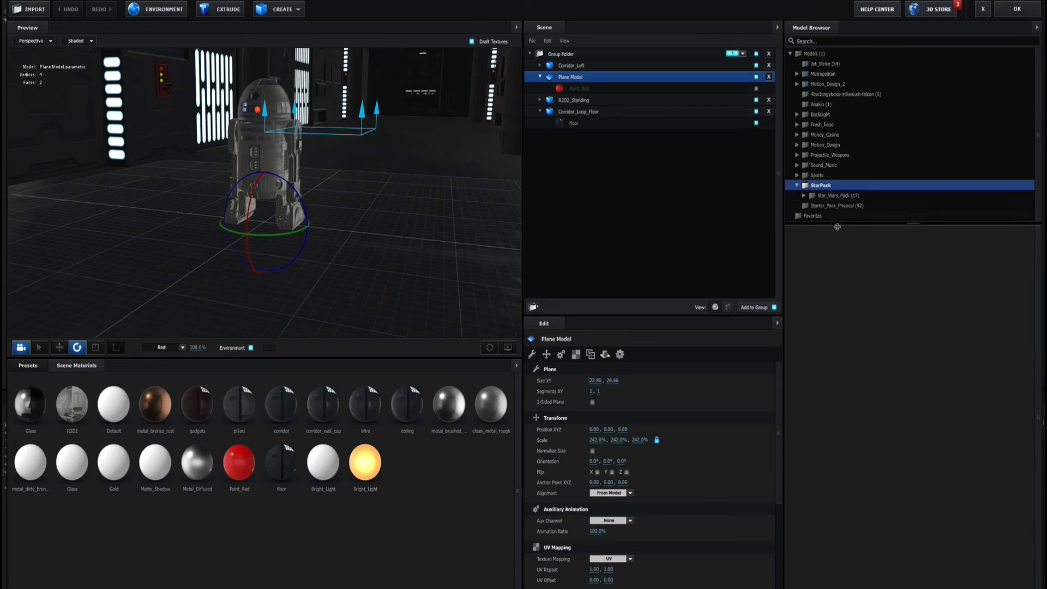
{"action": "double_click", "coordinate": [838, 195]}
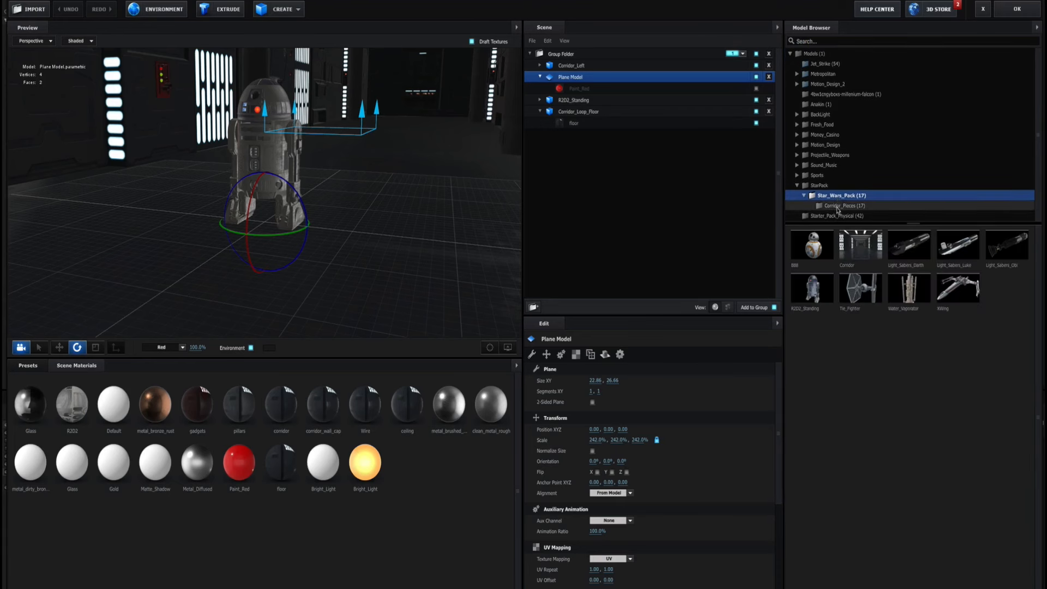
{"action": "left_click", "coordinate": [838, 206]}
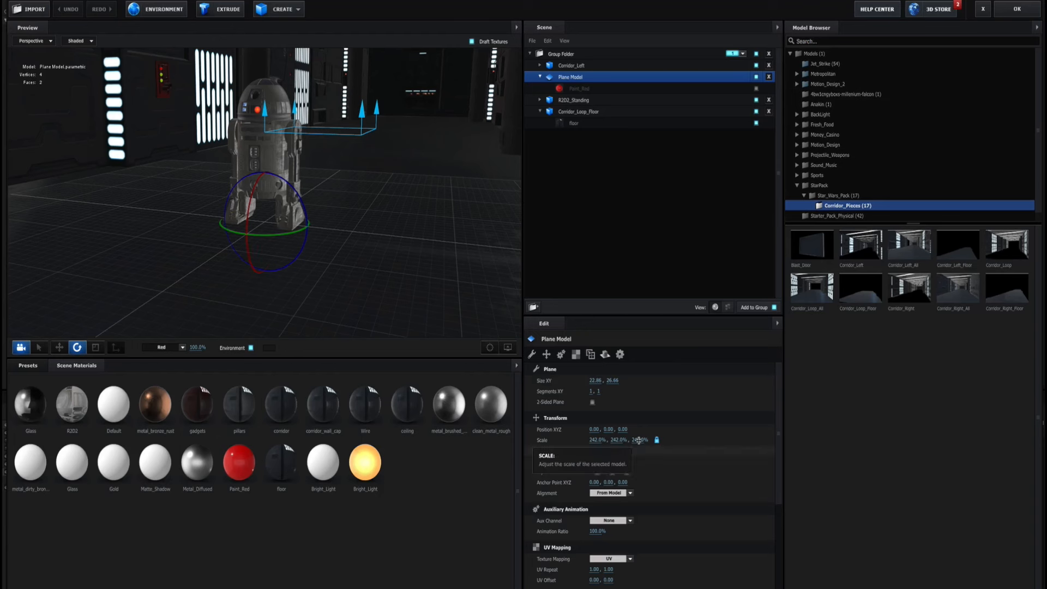
Set the Plane Model's scale to 231.5% and its XY size to 22.91 by 26.33, and apply the scene changes
{"action": "left_click_drag", "start_coordinate": [637, 441], "coordinate": [628, 440]}
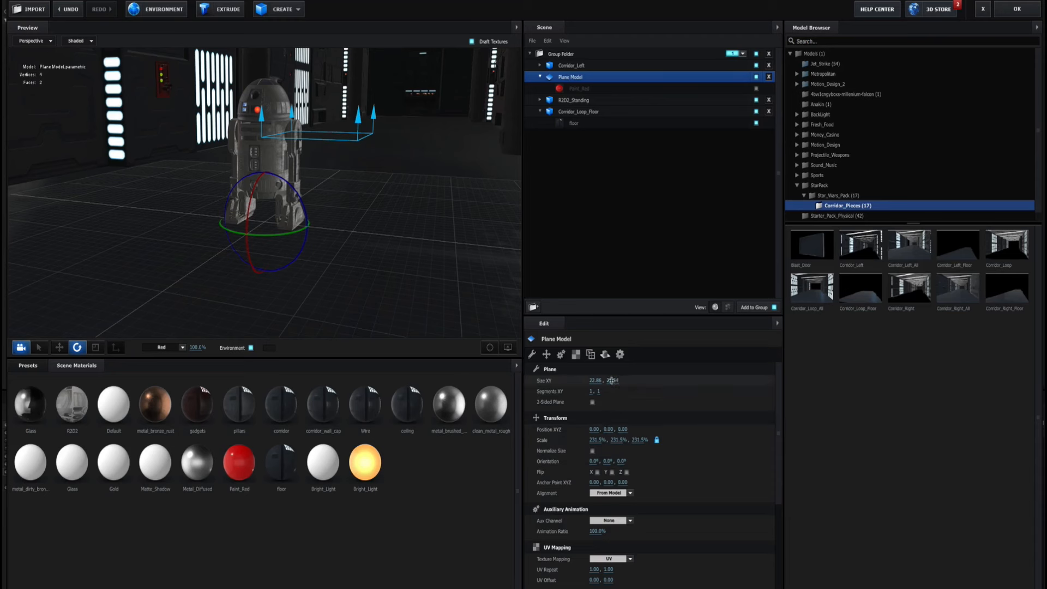
{"action": "left_click_drag", "start_coordinate": [613, 380], "coordinate": [597, 383]}
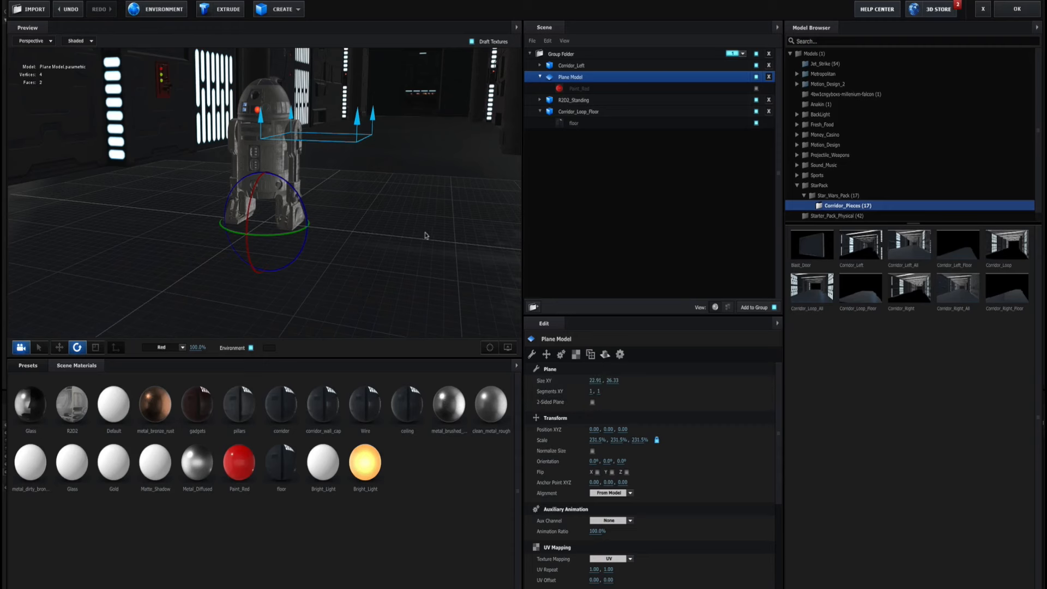
{"action": "left_click", "coordinate": [1013, 7]}
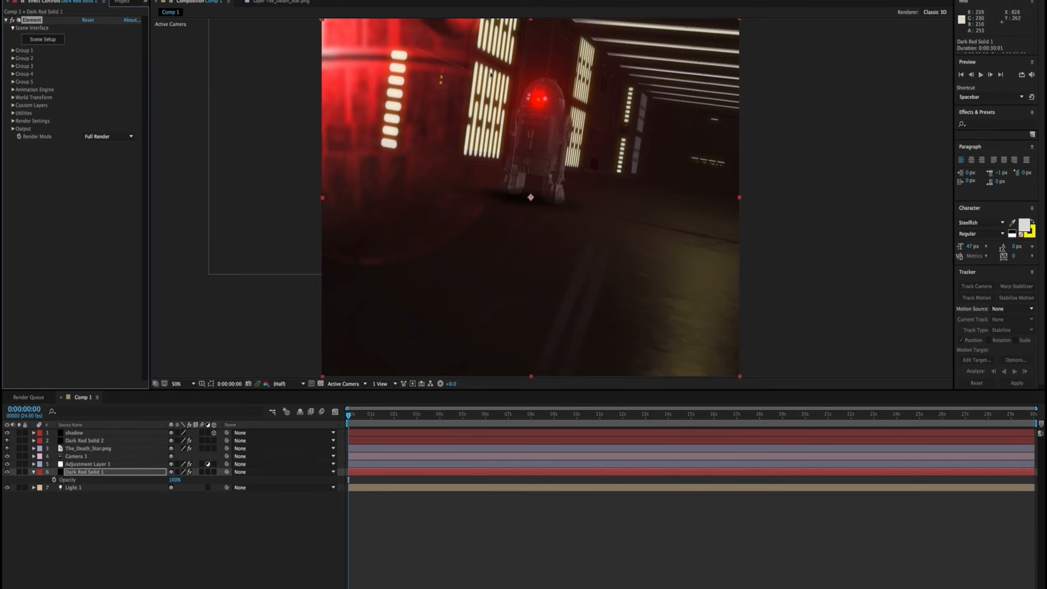
Review the Element glow render settings of Dark Red Solid 1, keeping glow enabled and sourced from Illumination
{"action": "left_click", "coordinate": [12, 121]}
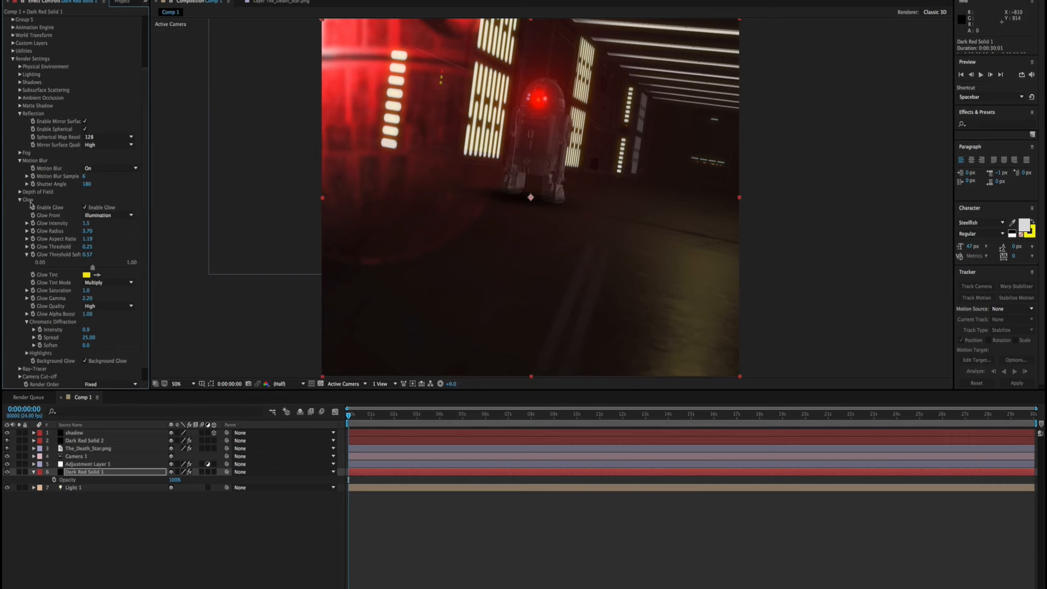
{"action": "left_click", "coordinate": [85, 208]}
{"action": "left_click", "coordinate": [98, 215]}
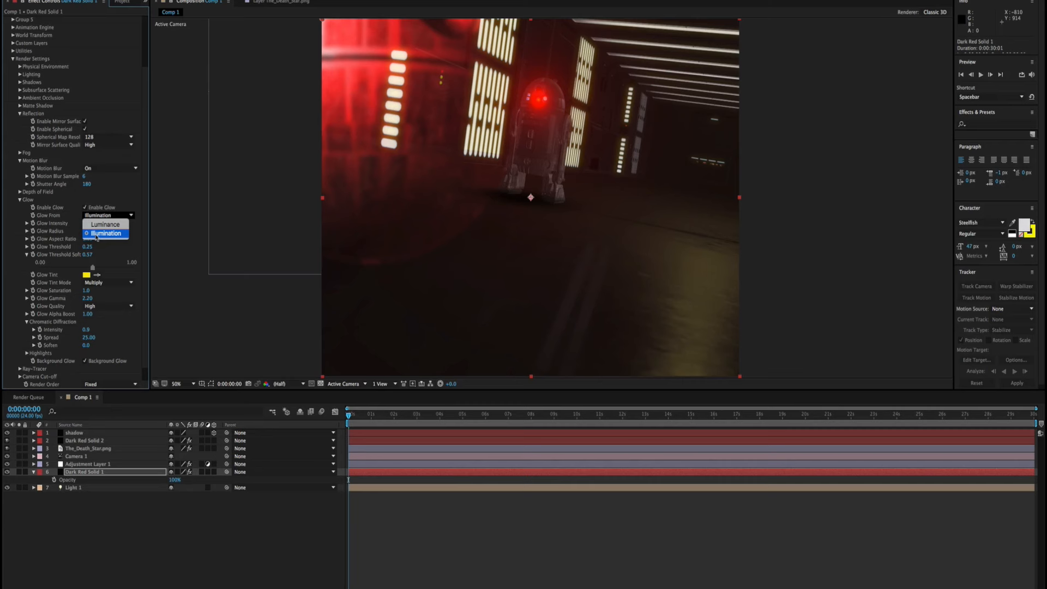
{"action": "left_click", "coordinate": [99, 233]}
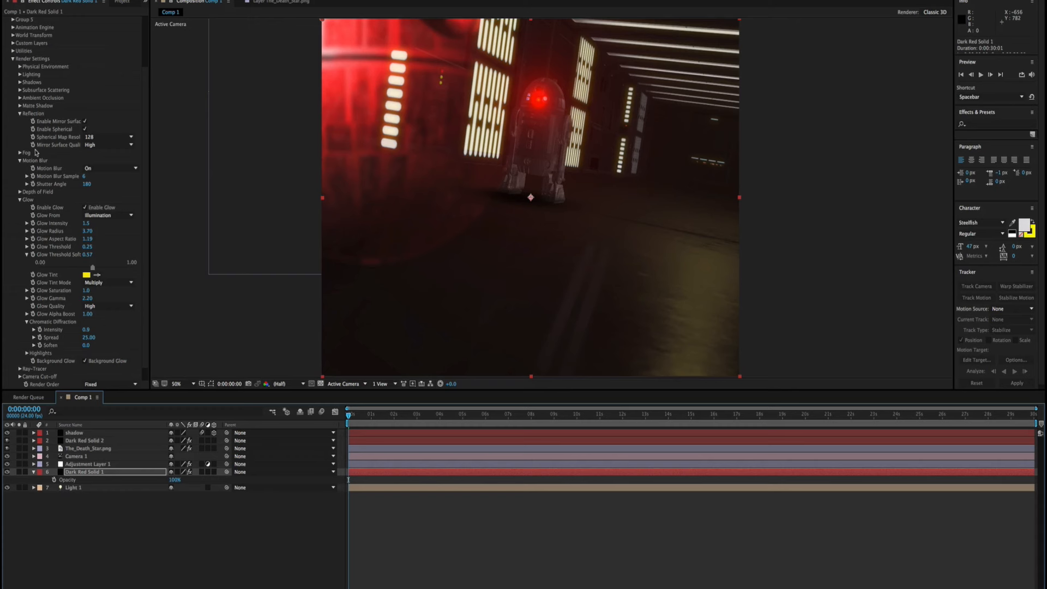
{"action": "left_click", "coordinate": [20, 114]}
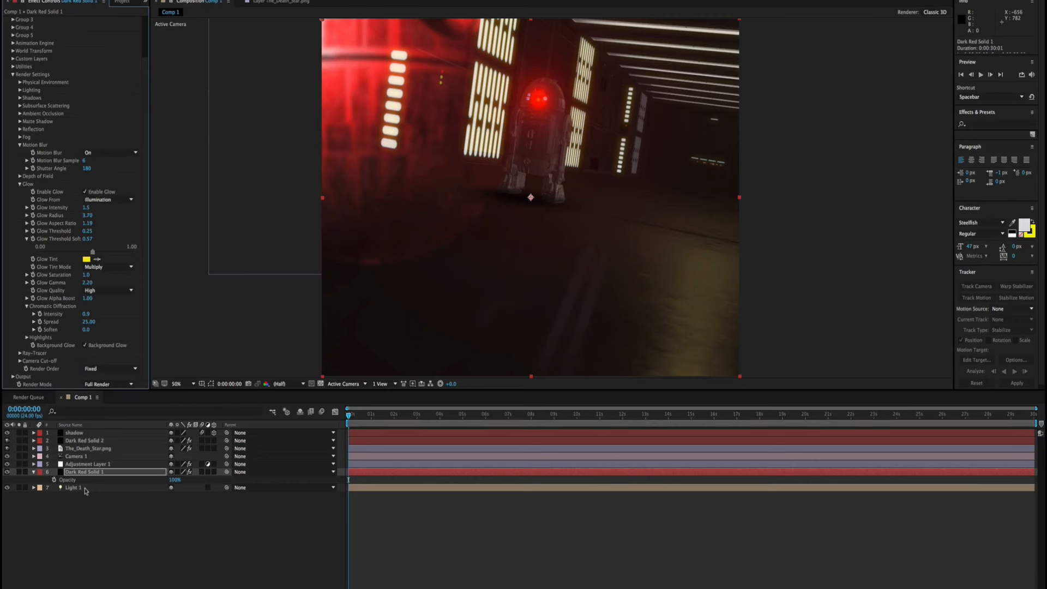
Inspect the Camera 1 layer and the effects on The_Death_Star.png
{"action": "left_click", "coordinate": [76, 456]}
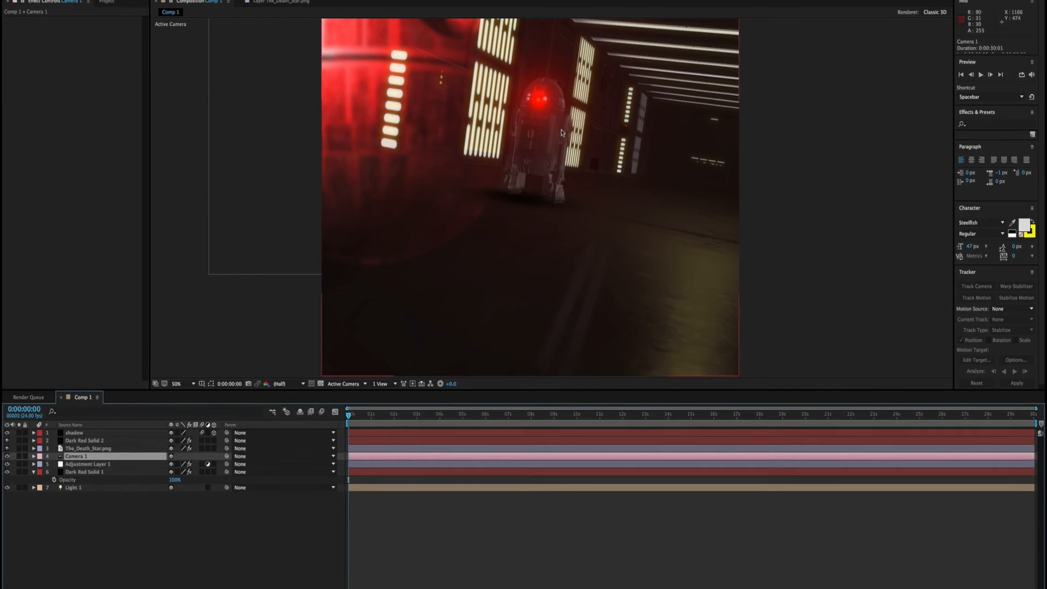
{"action": "left_click", "coordinate": [76, 449]}
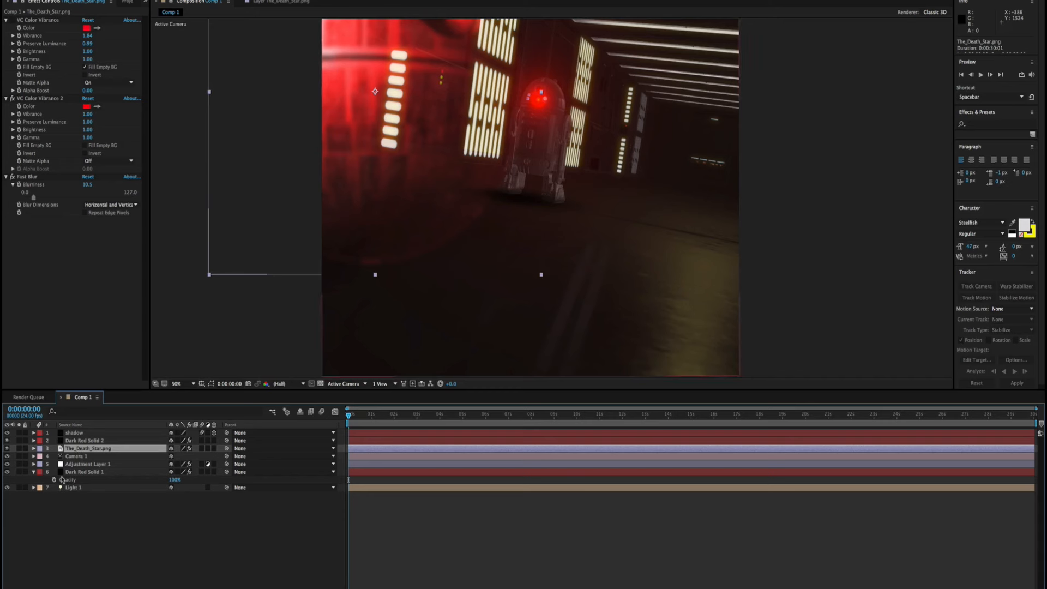
Try 33% opacity on Dark Red Solid 1 and raise it back close to full opacity
{"action": "left_click", "coordinate": [74, 472]}
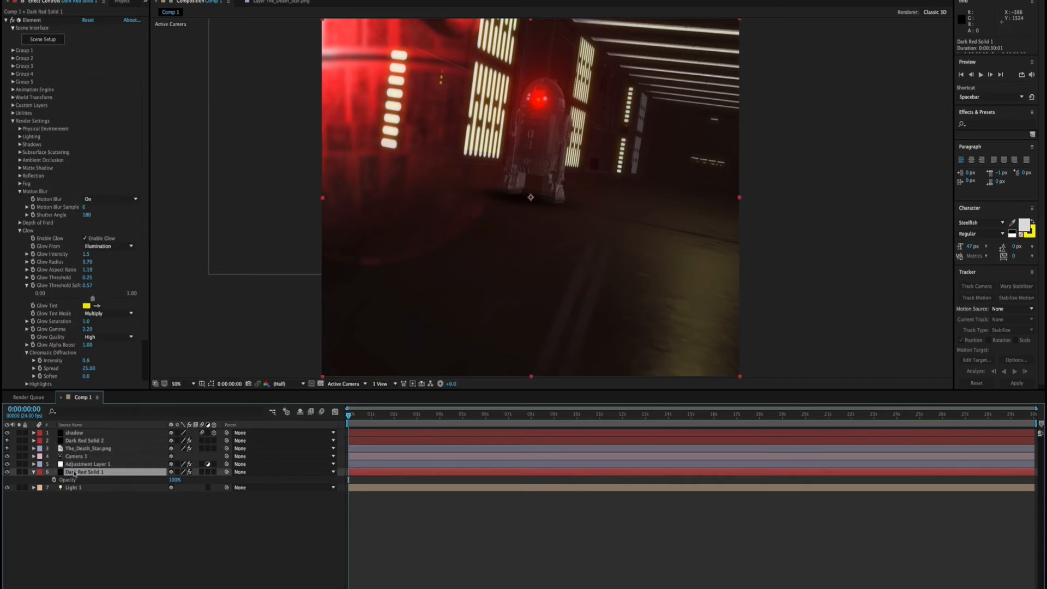
{"action": "left_click", "coordinate": [173, 480]}
{"action": "type", "text": "33"}
{"action": "key", "text": "Return"}
{"action": "mouse_move", "coordinate": [167, 480]}
{"action": "left_mouse_down"}
{"action": "mouse_move", "coordinate": [141, 468]}
{"action": "mouse_move", "coordinate": [171, 477]}
{"action": "left_mouse_up"}
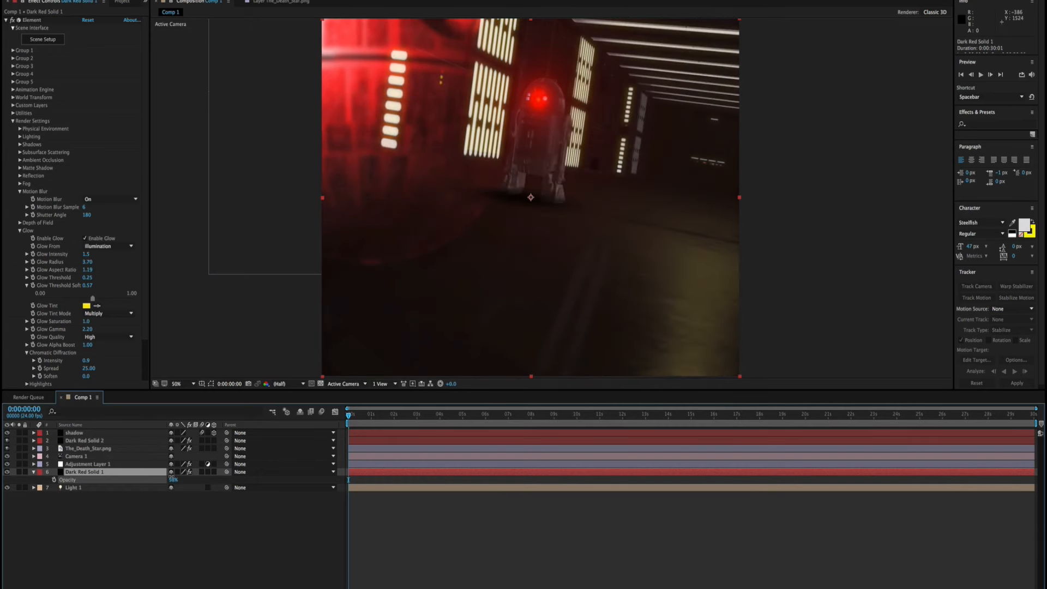
Examine the Curves effect on Adjustment Layer 1 and collapse the properties of Dark Red Solid 1
{"action": "left_click", "coordinate": [84, 464]}
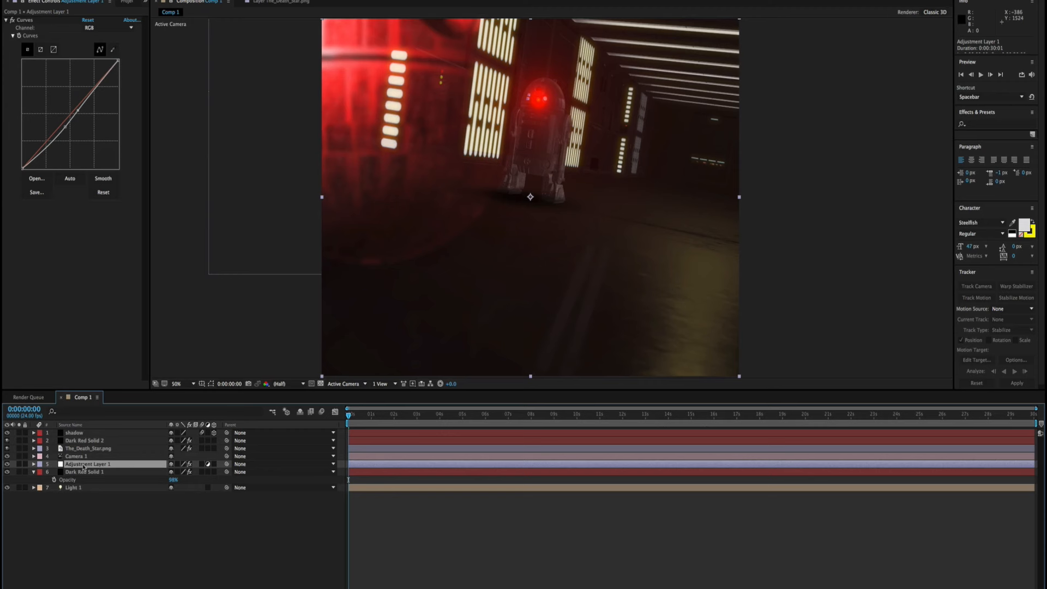
{"action": "left_click", "coordinate": [34, 472]}
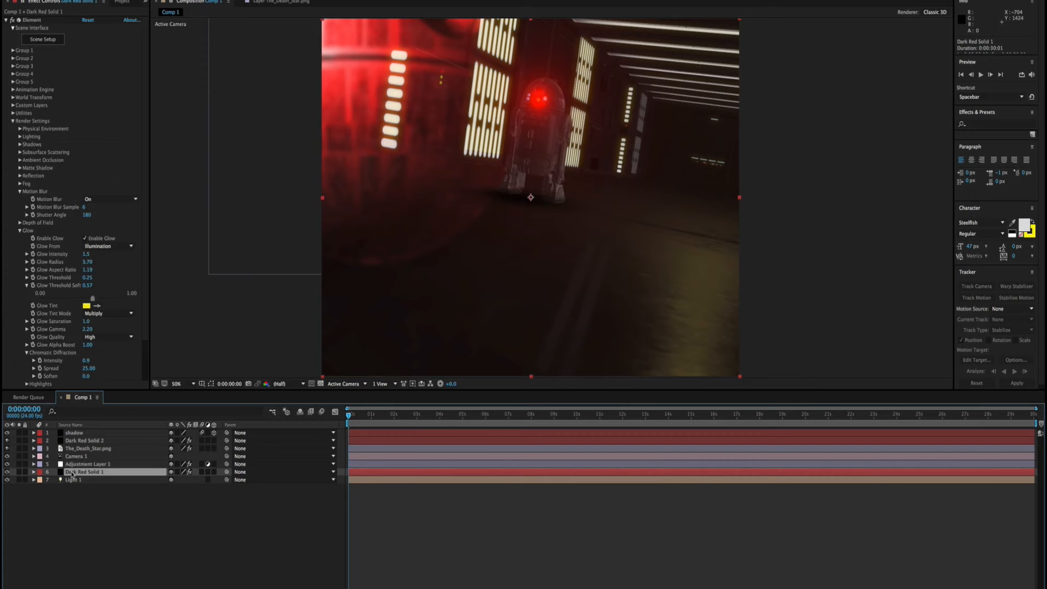
Review the Plane Model and the creatable objects in Dark Red Solid 1's Element scene, and the effects on The_Death_Star.png
{"action": "left_click", "coordinate": [43, 39]}
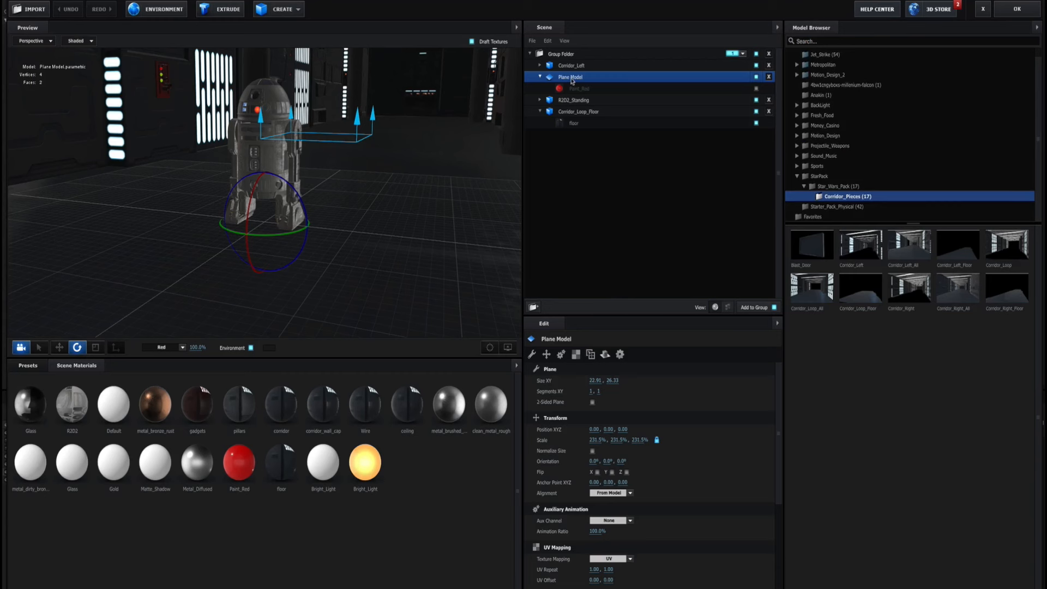
{"action": "left_click", "coordinate": [285, 8]}
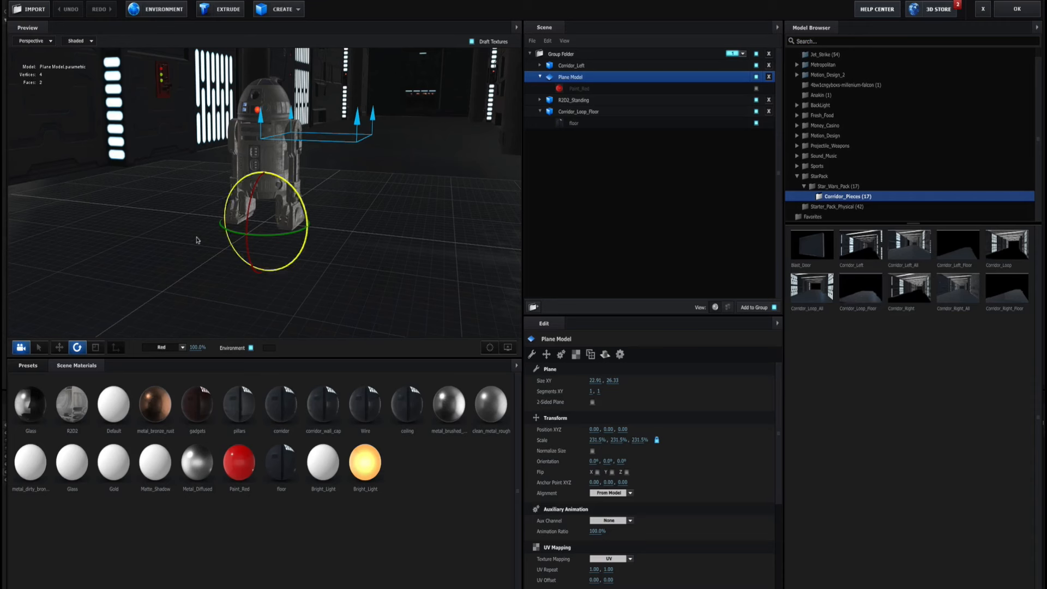
{"action": "left_click", "coordinate": [1015, 10]}
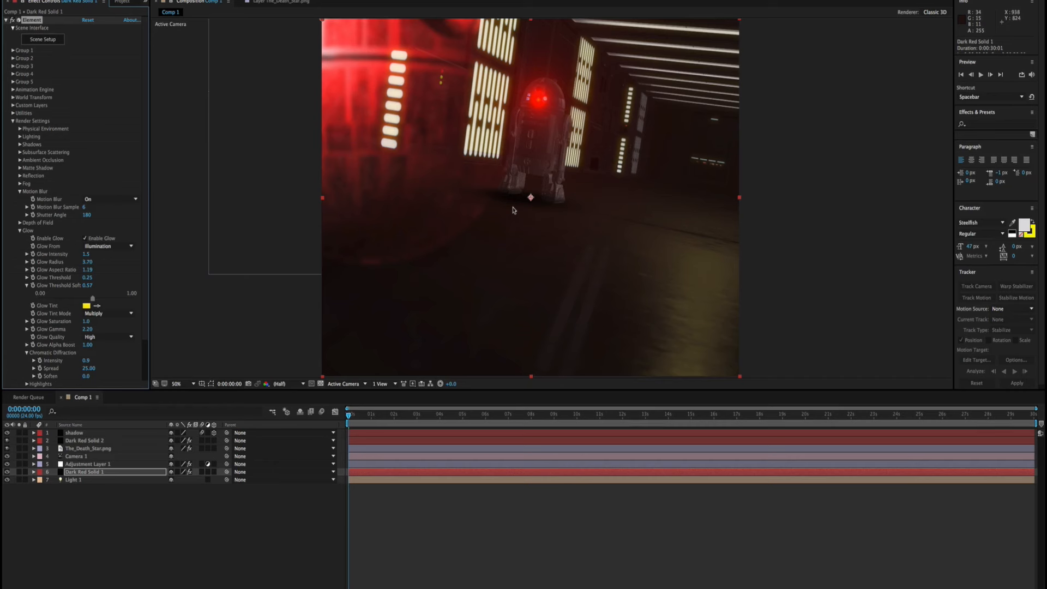
{"action": "left_click", "coordinate": [95, 449]}
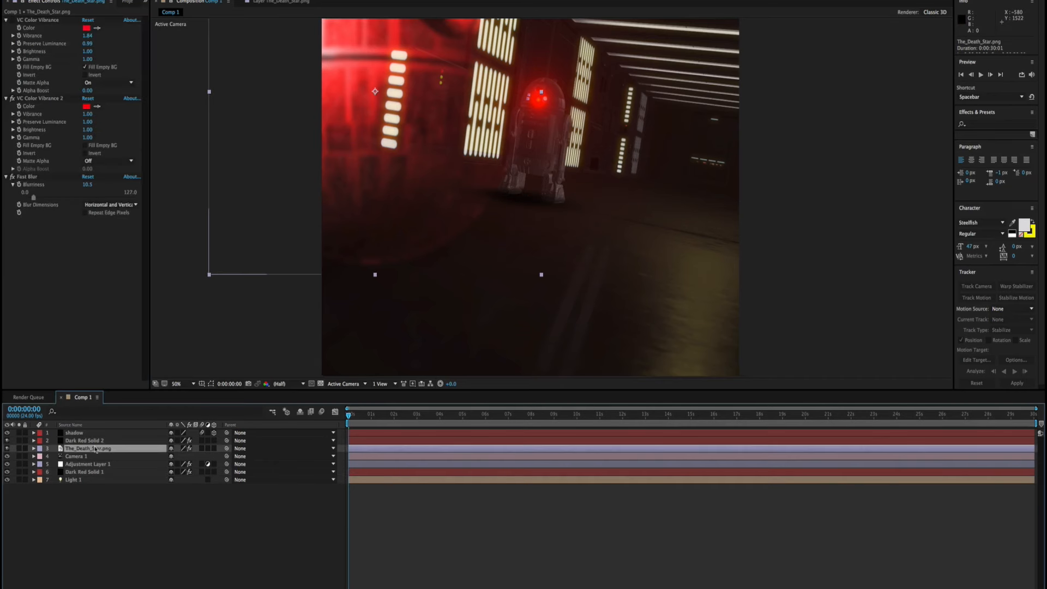